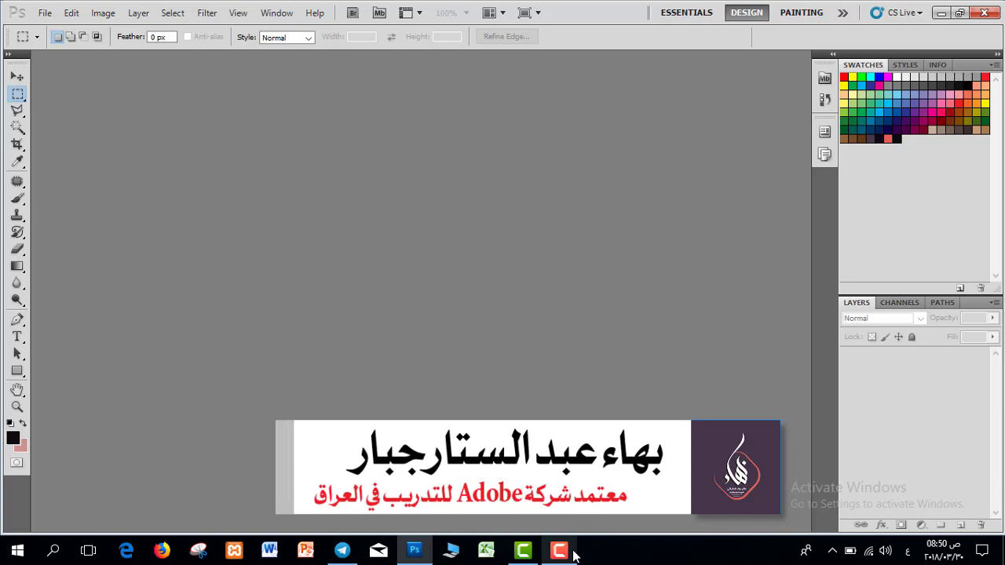
Step: Create a new document 1000 pixels wide and 750 pixels high
left_click(45, 13)
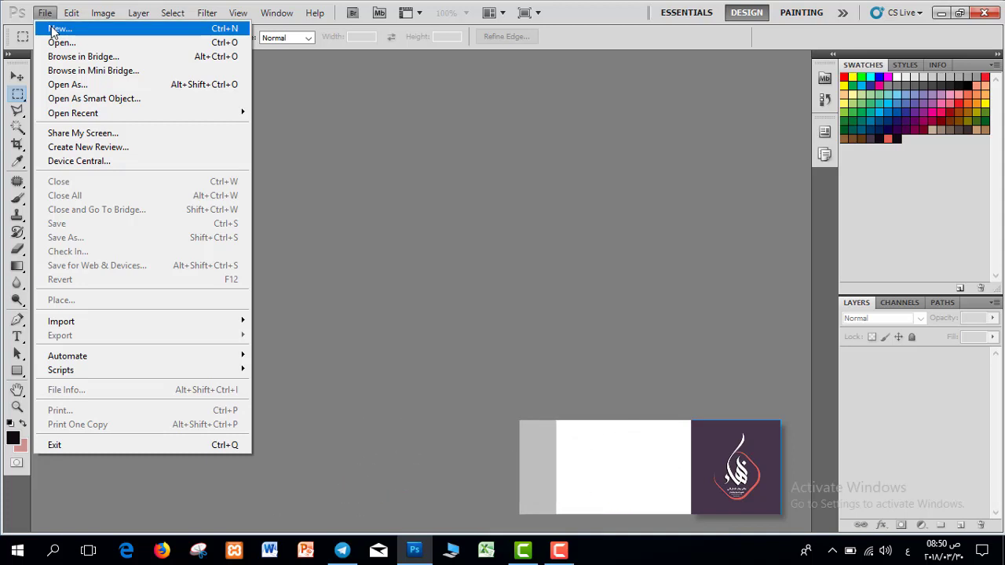
left_click(53, 29)
key("Tab")
key("Tab")
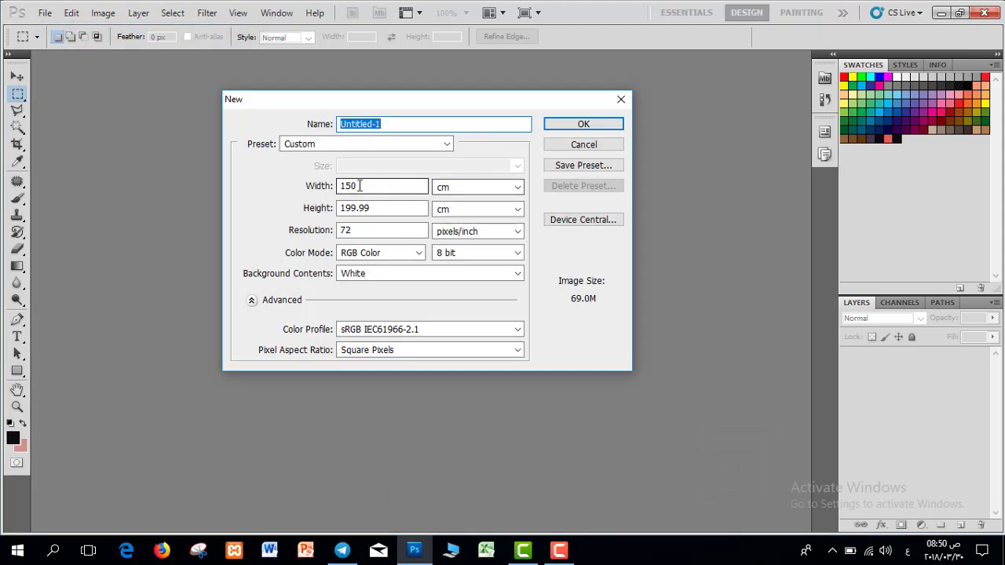
left_click(481, 187)
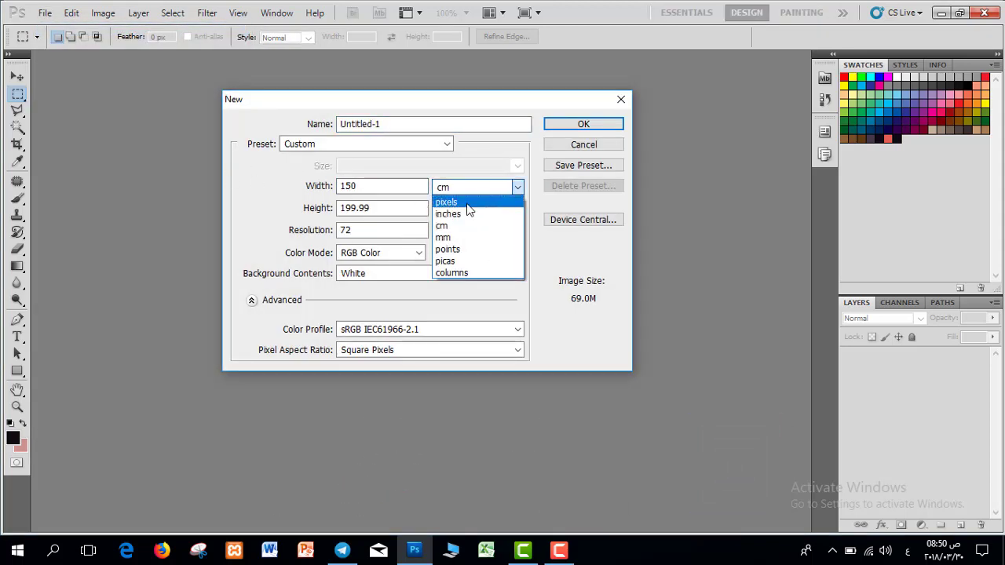
left_click(459, 197)
double_click(390, 186)
type("1000")
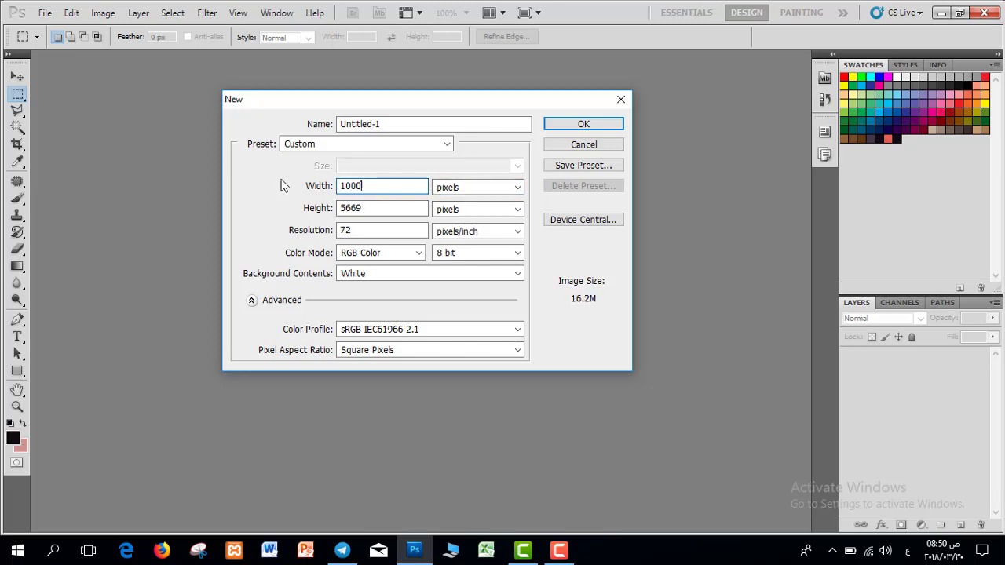
double_click(392, 208)
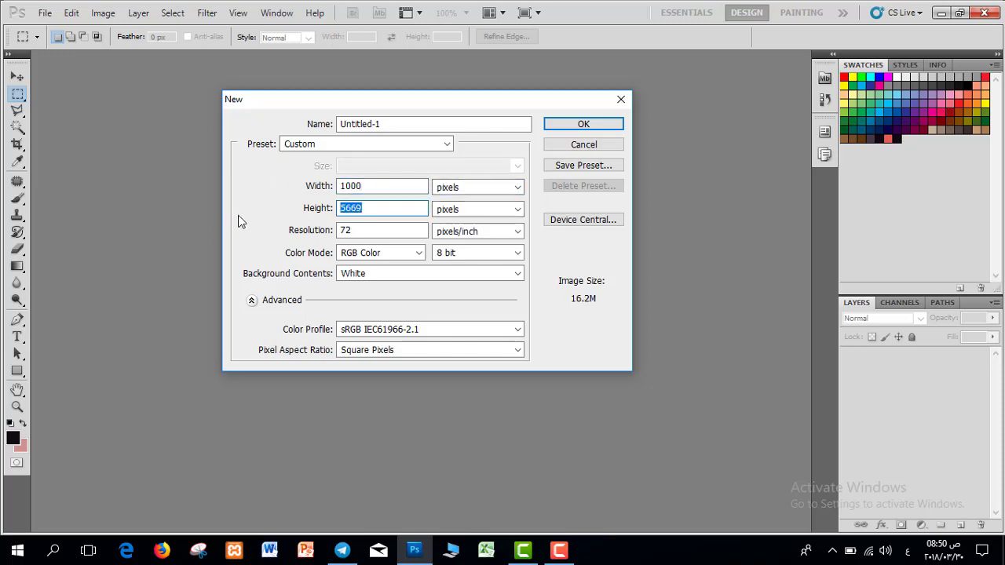
type("750")
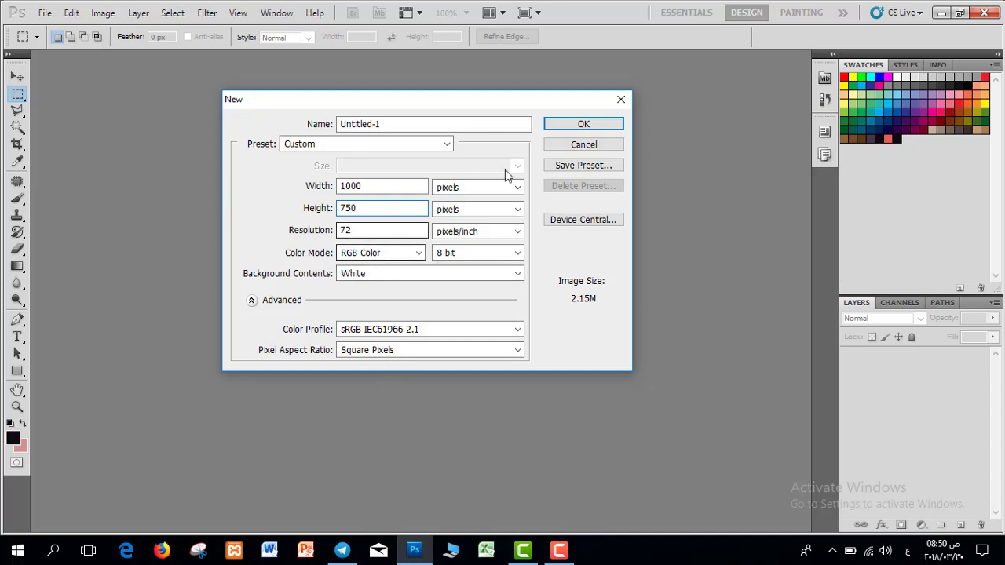
left_click(583, 124)
Step: Open the target-and-arrow image 1657c7e7c5a2287.jpg from the Desktop
left_click(45, 12)
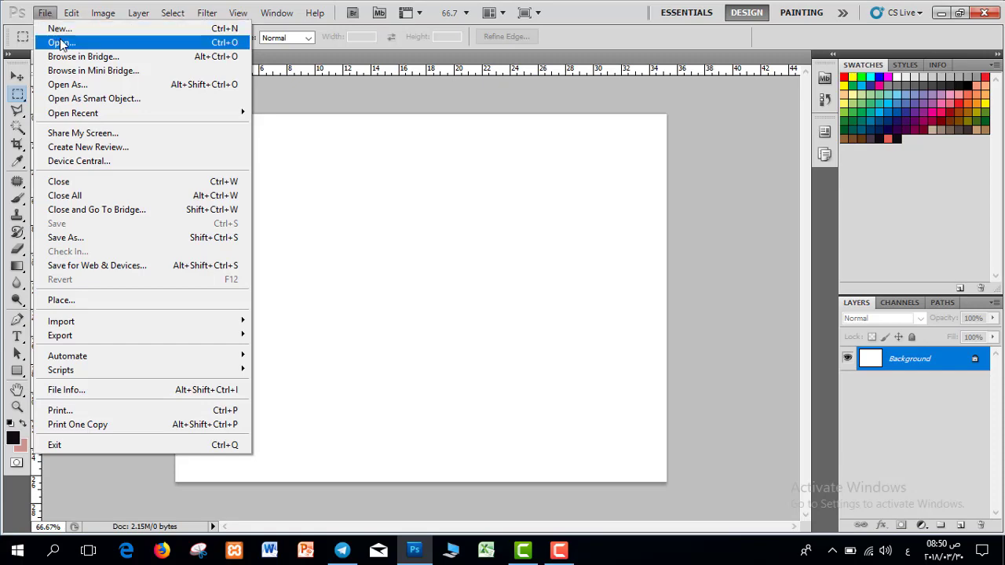
left_click(62, 41)
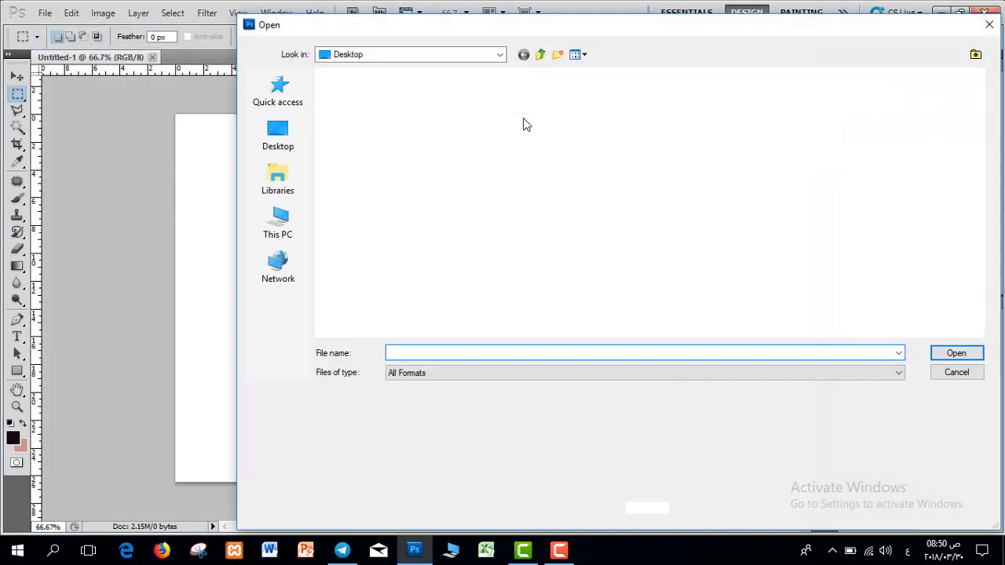
double_click(578, 226)
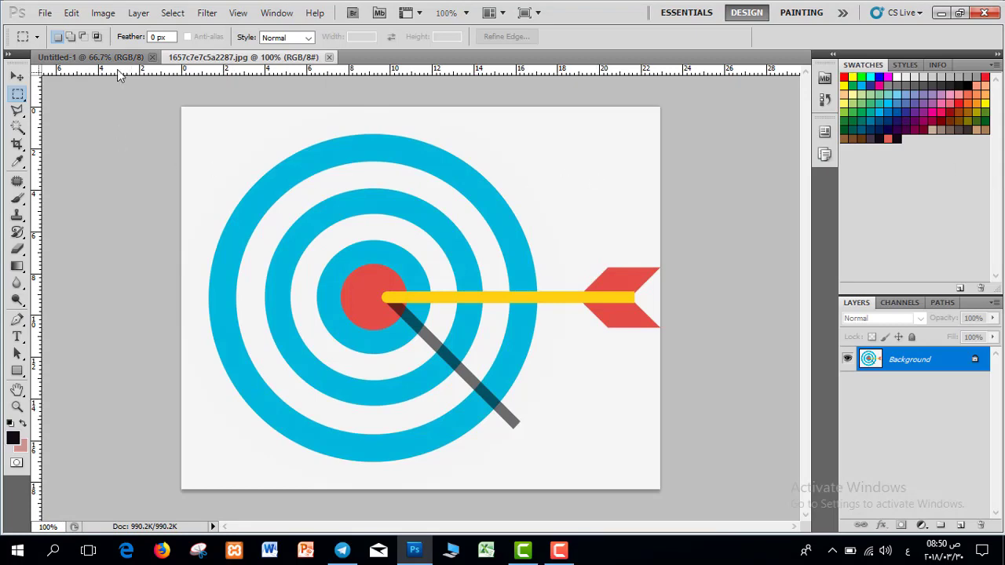
Step: Copy the entire target image and paste it into the Untitled-1 document
left_click(72, 13)
left_click(92, 22)
left_click(173, 13)
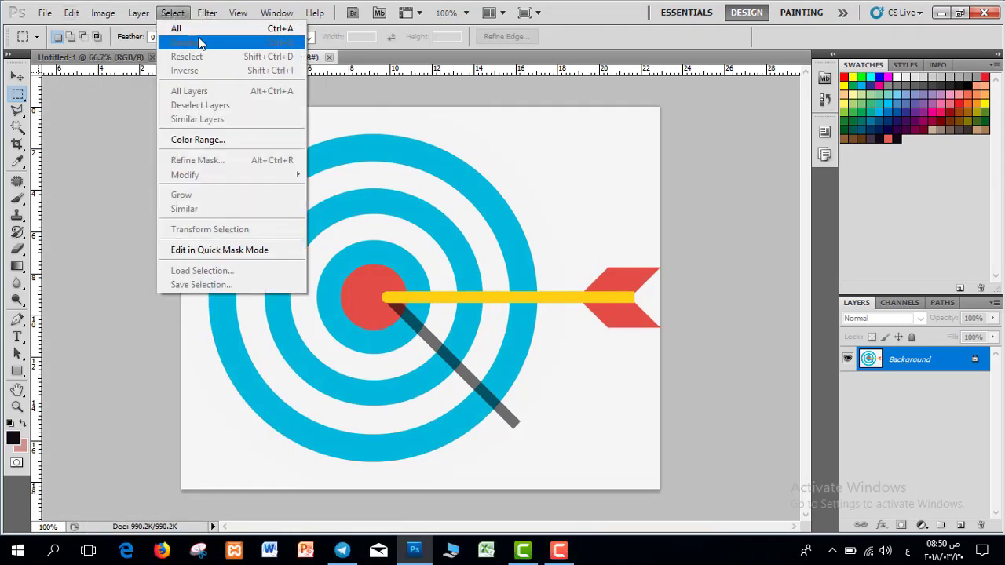
left_click(198, 28)
left_click(72, 12)
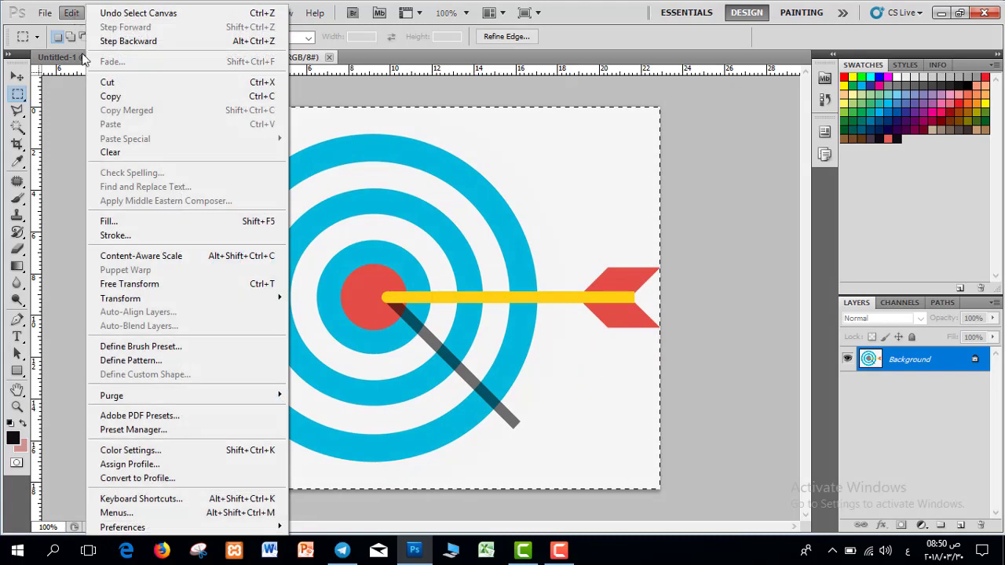
left_click(108, 98)
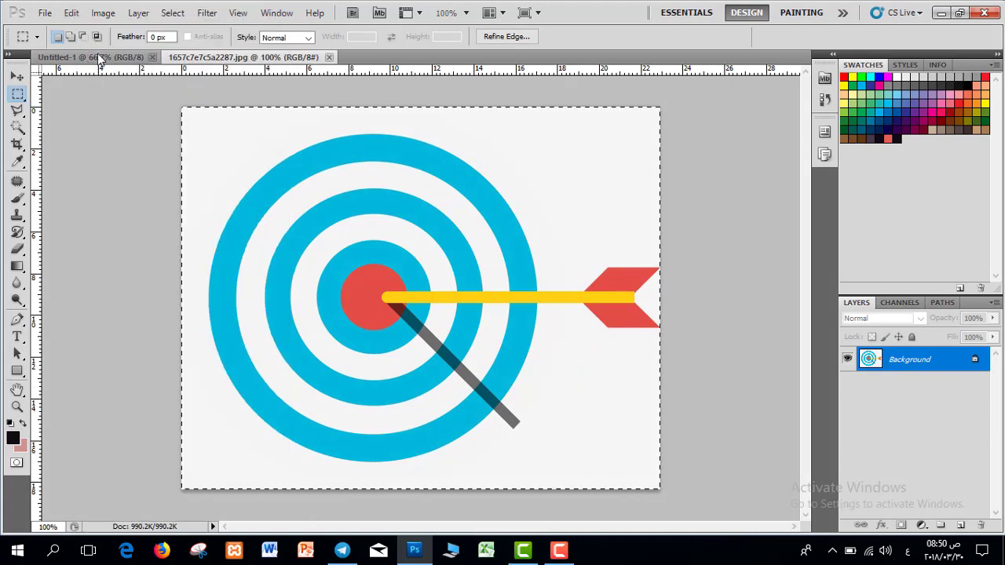
left_click(100, 57)
left_click(71, 13)
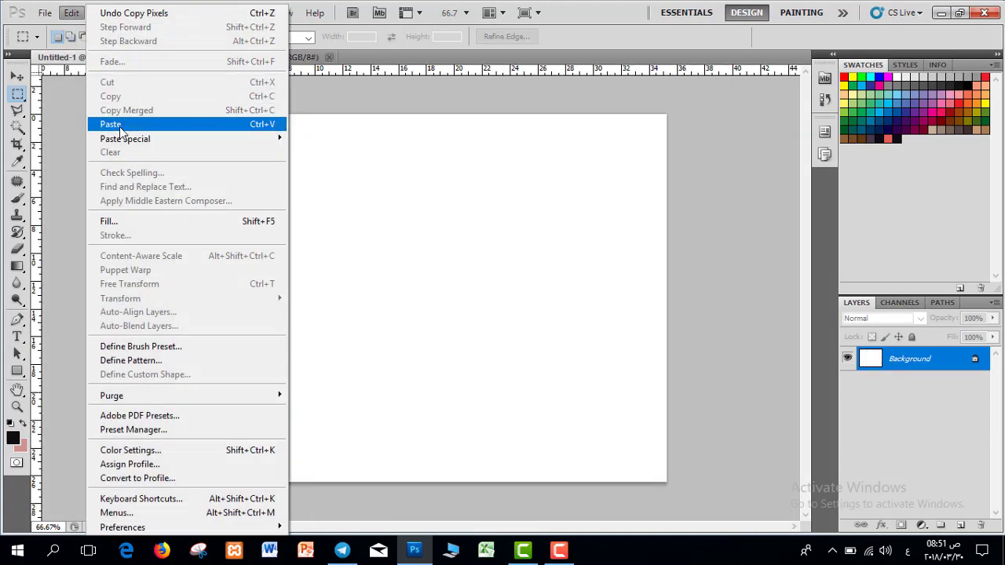
left_click(120, 129)
Step: Scale the pasted target image to about 28% and place it in the upper-right area of the canvas
left_click(17, 77)
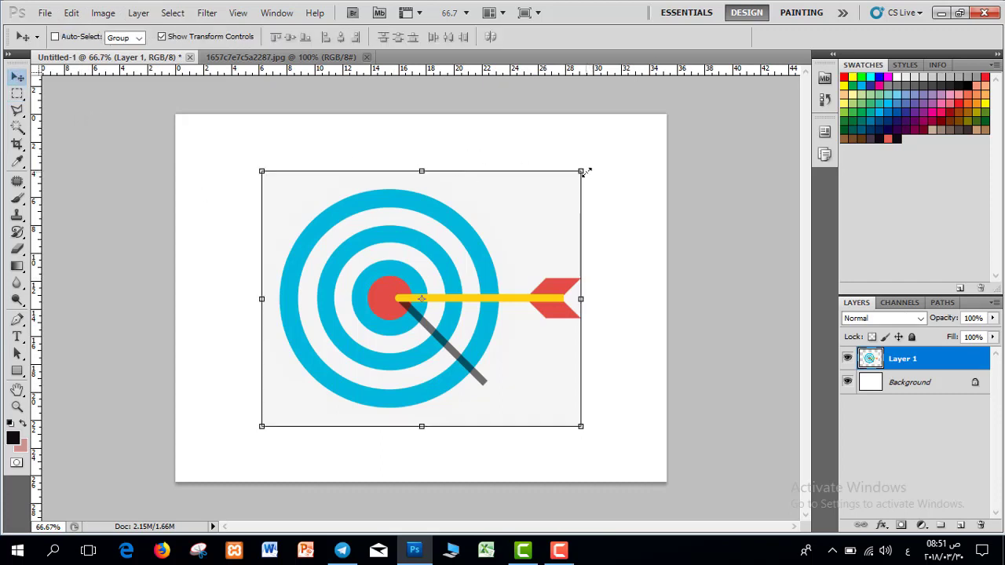
left_click_drag(585, 171, 561, 193)
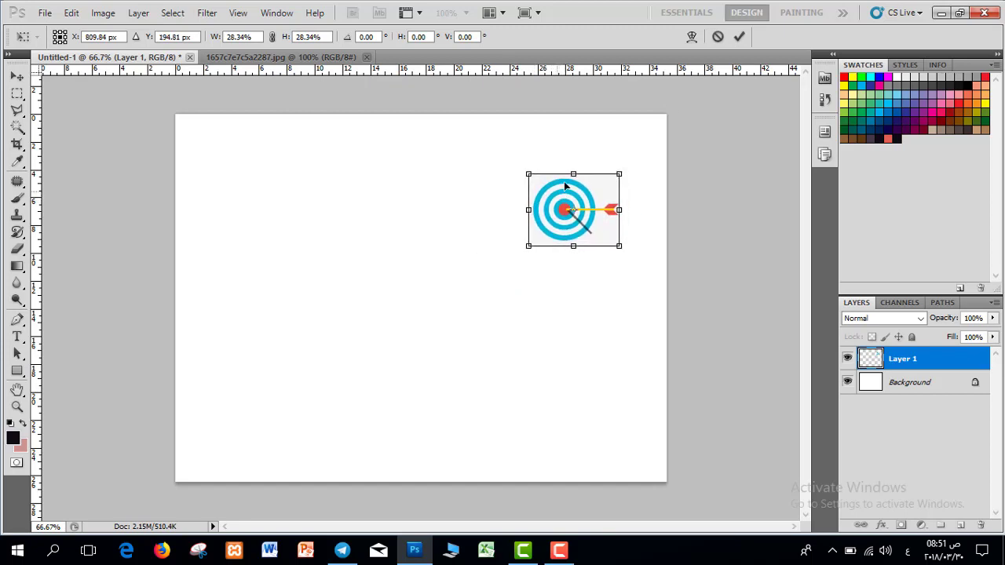
left_click(743, 36)
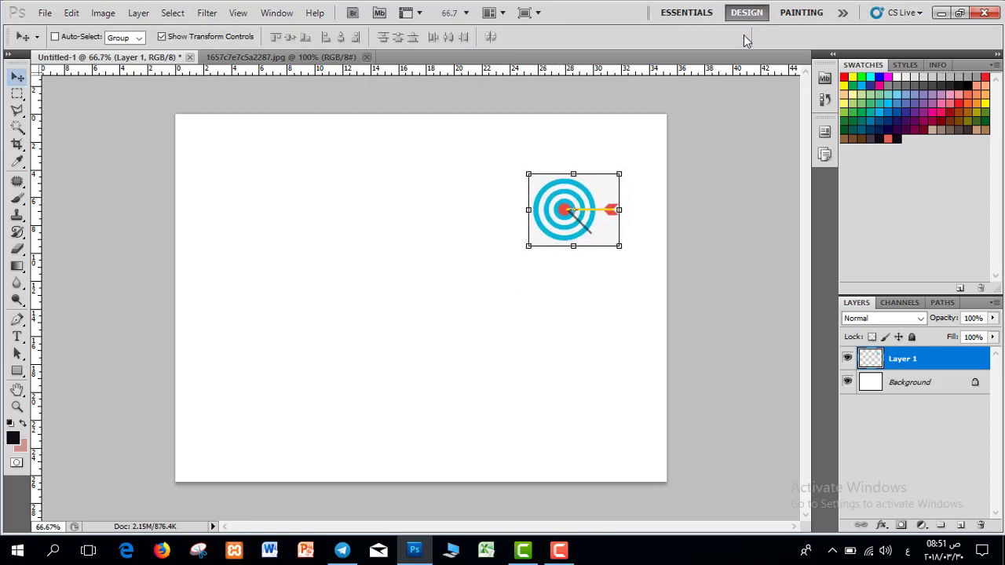
left_click_drag(557, 156, 542, 171)
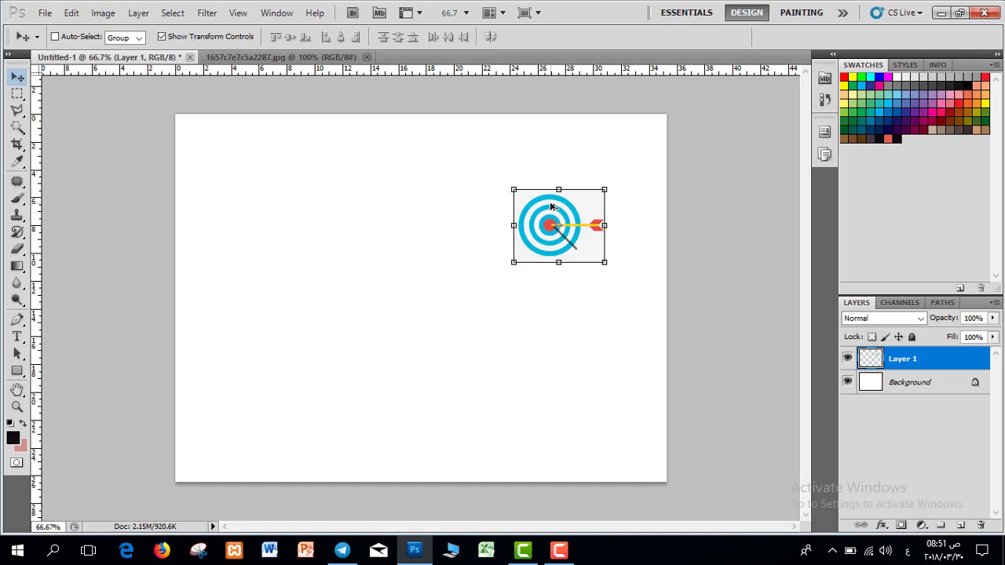
Step: Duplicate the target image four times, arranging a row of three across and two more copies below the leftmost one
left_click_drag(552, 206, 327, 357)
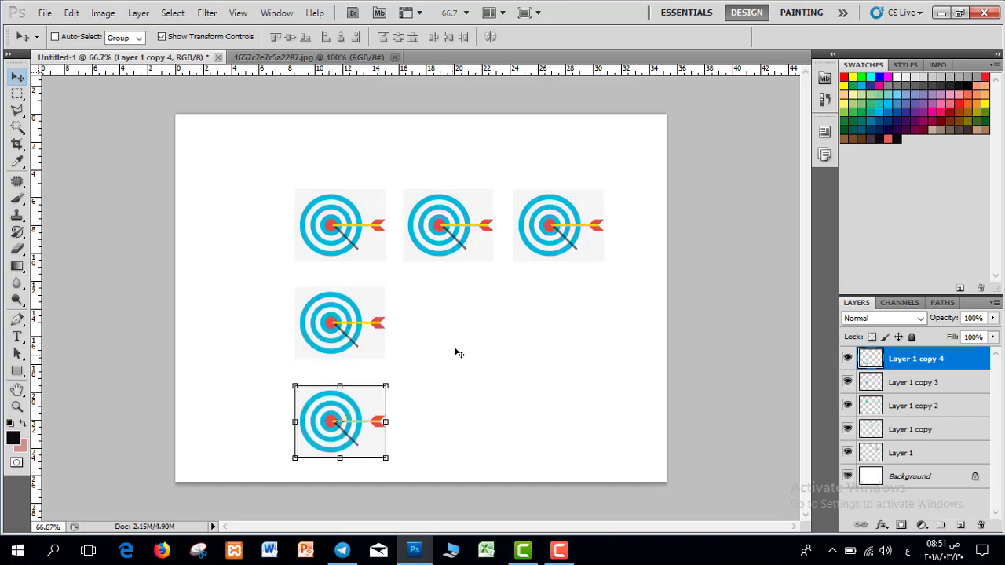
left_click(924, 459)
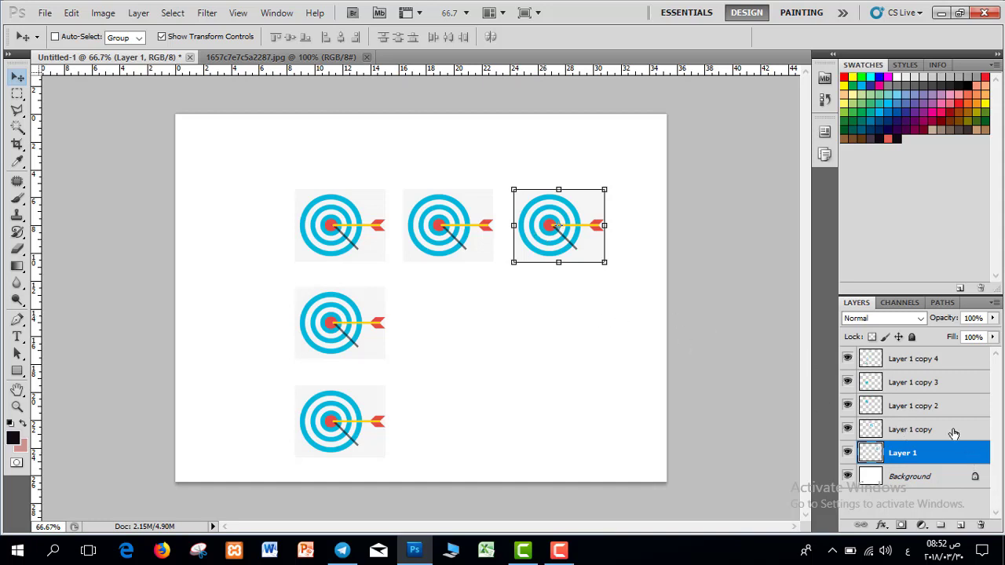
Step: Move each of the five target images slightly out of line with the others, and deselect all layers
left_click(929, 361)
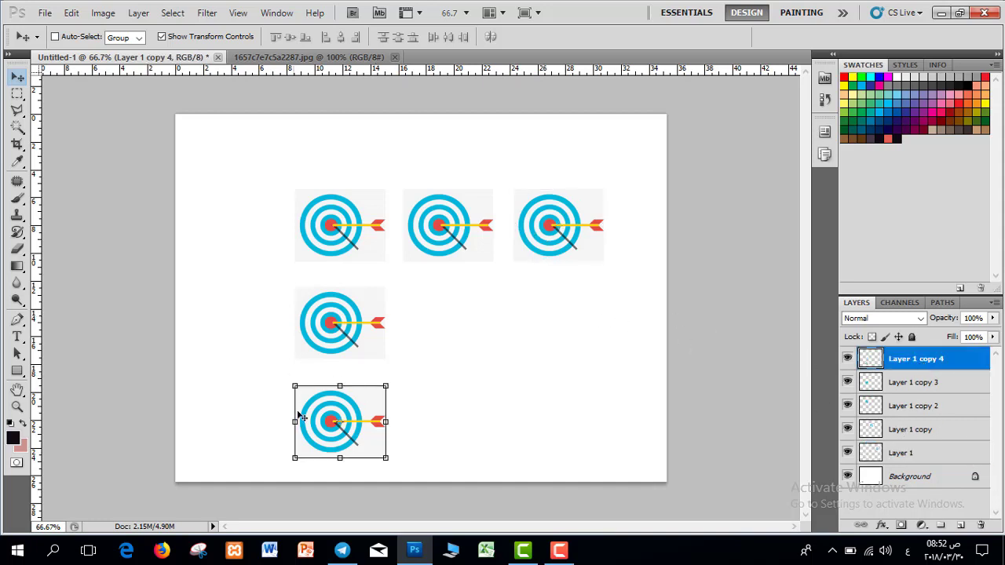
left_click_drag(349, 411, 392, 410)
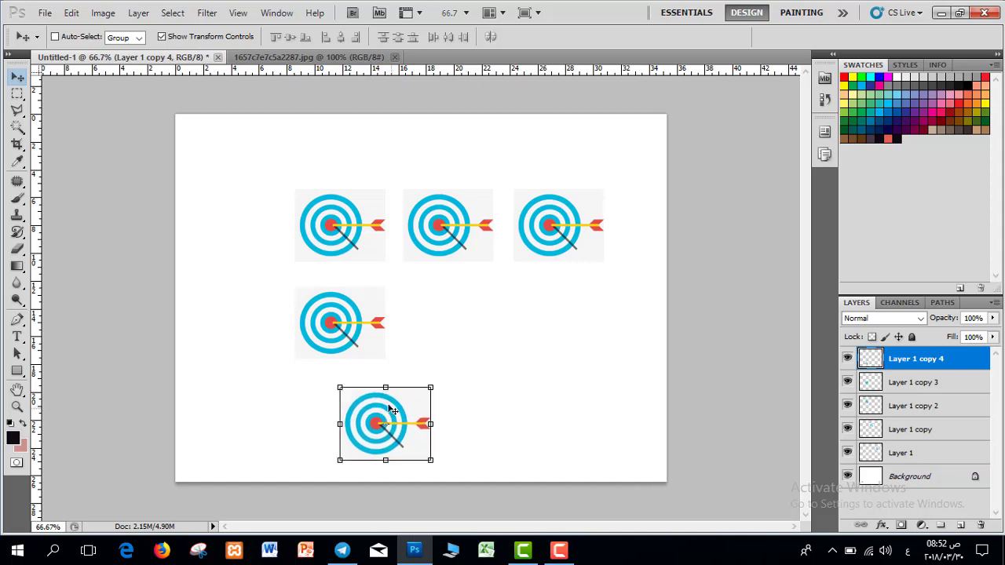
left_click(357, 310, "ctrl")
left_click_drag(357, 310, 329, 310)
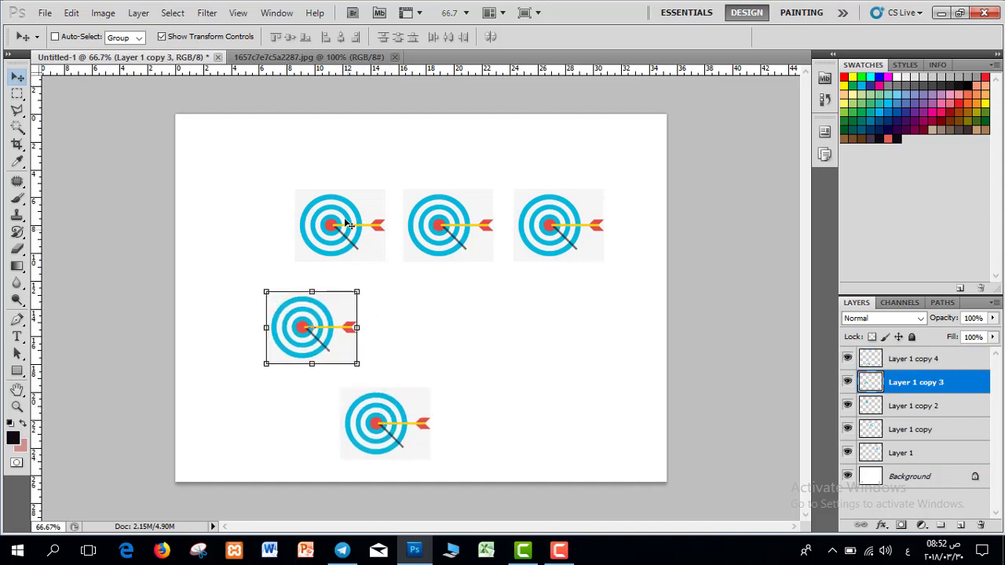
left_click(349, 225, "ctrl")
left_click_drag(349, 225, 320, 207)
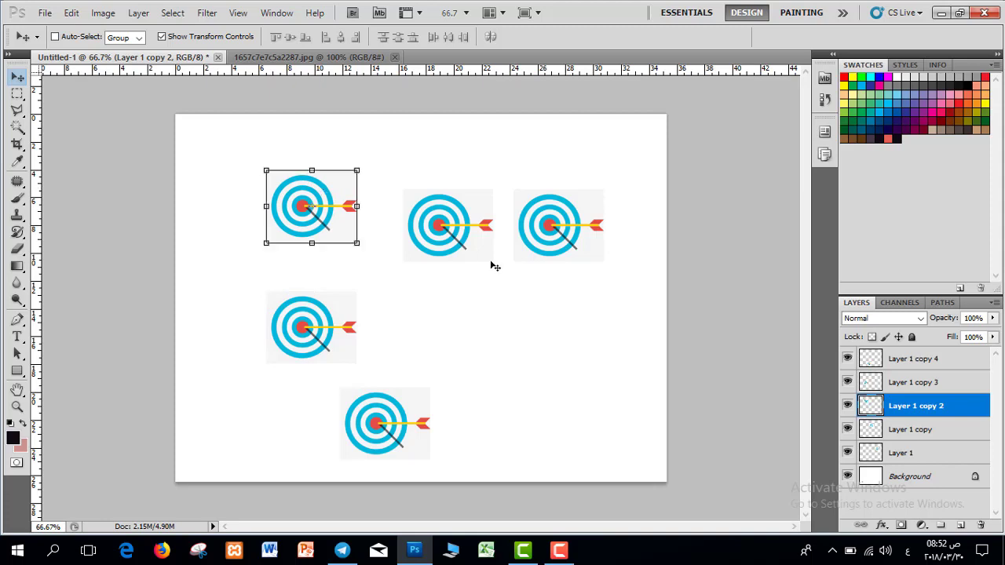
left_click(463, 227, "ctrl")
left_click_drag(463, 227, 471, 256)
left_click(550, 234, "ctrl")
left_click_drag(550, 234, 557, 204)
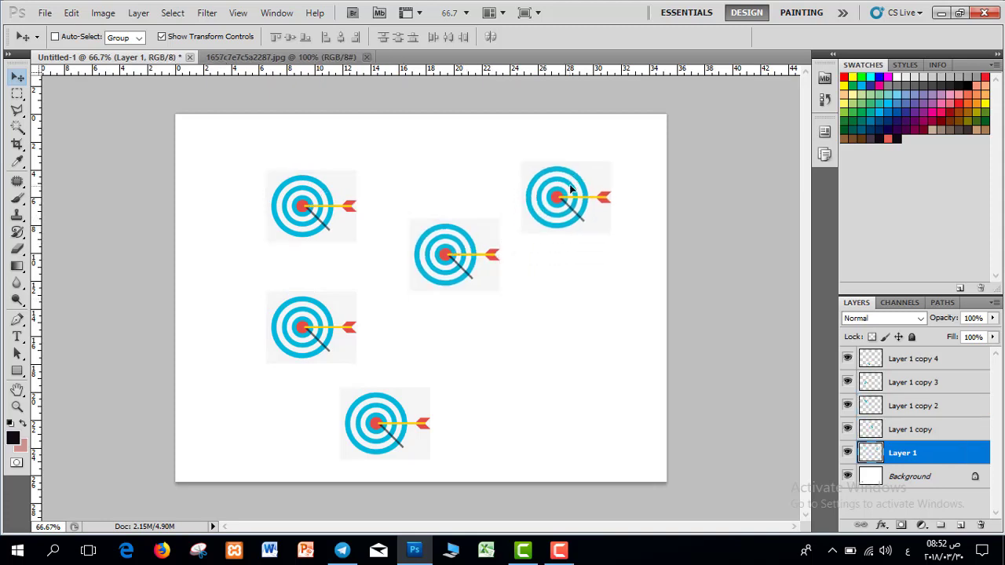
left_click(620, 359, "ctrl")
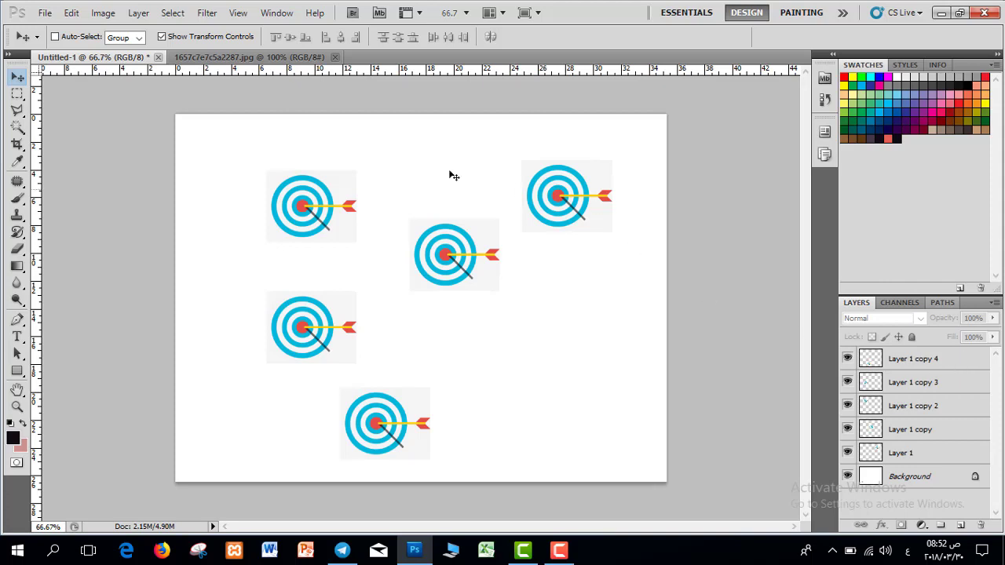
Step: Select the Layer 1 copy 2, Layer 1 copy and Layer 1 layers and align their top edges
left_click(333, 199, "ctrl")
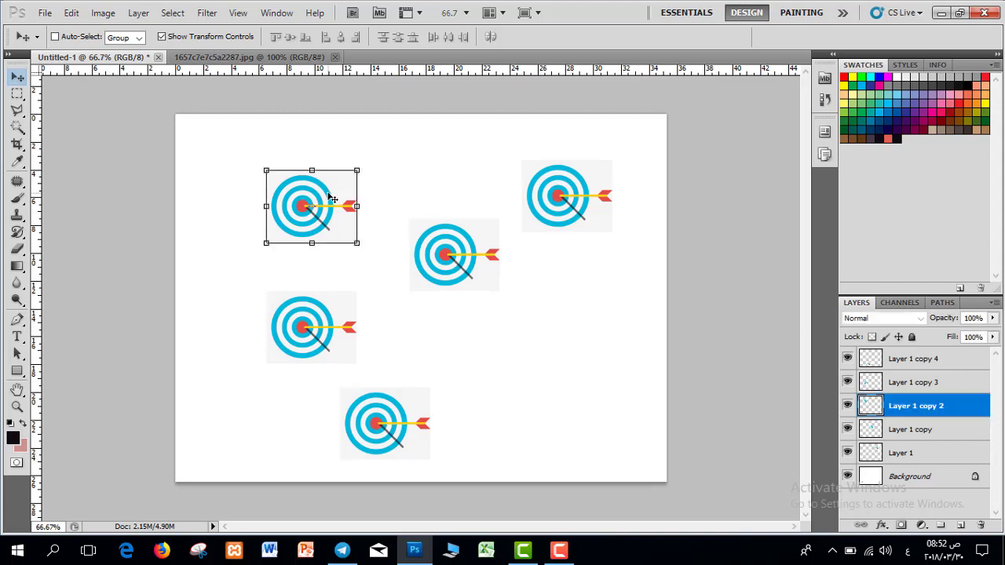
left_click(937, 382, "ctrl")
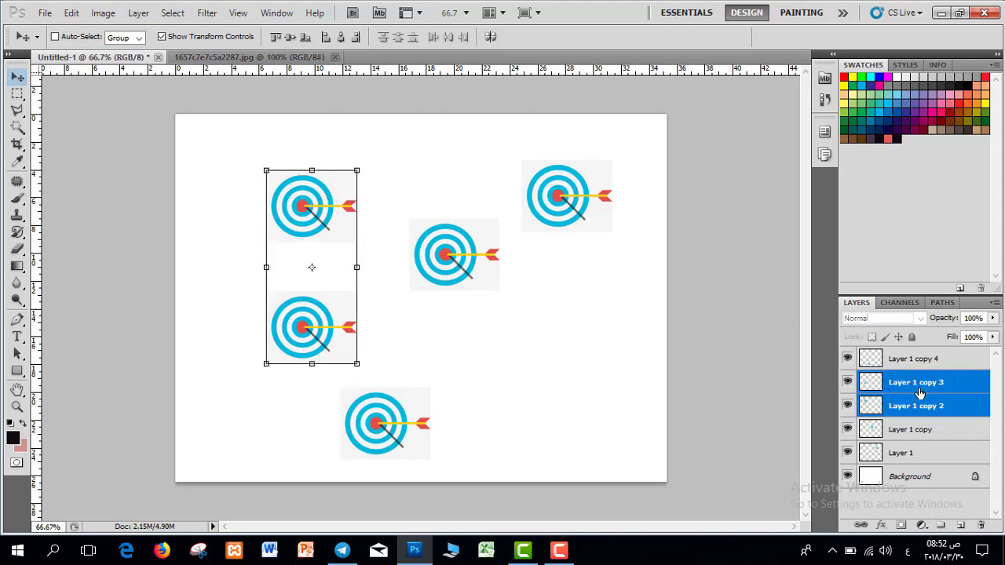
left_click(920, 403)
left_click(916, 430, "ctrl")
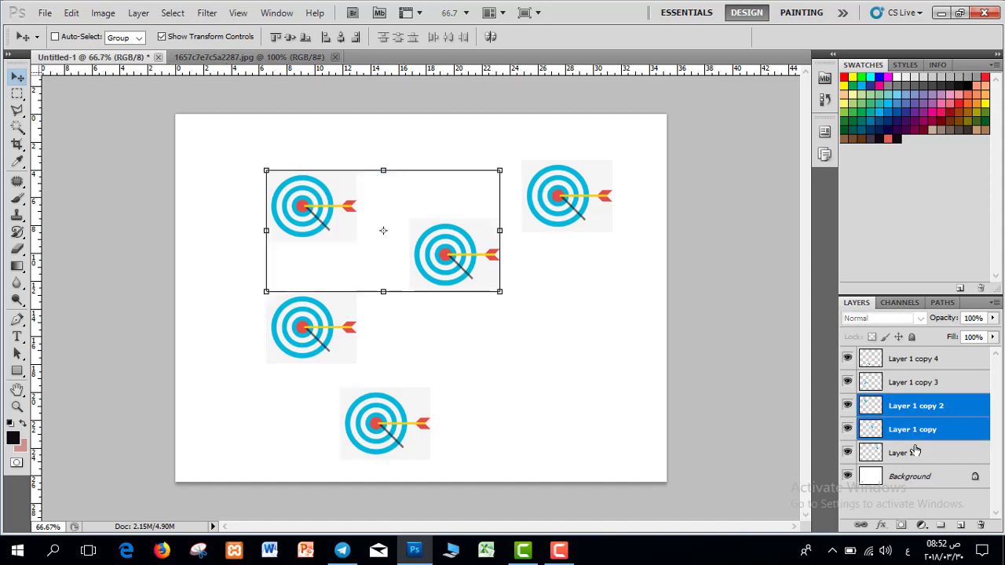
left_click(909, 459, "ctrl")
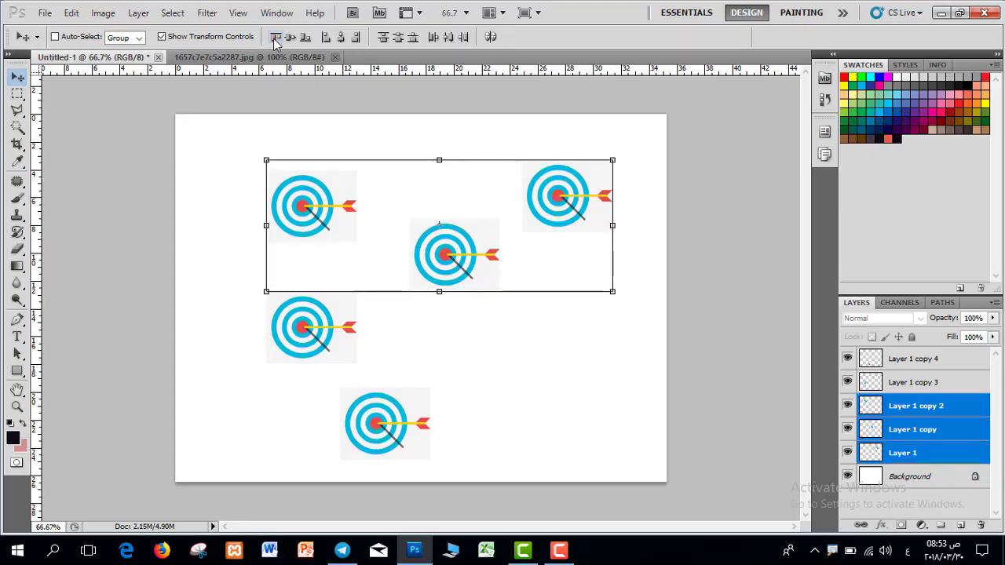
left_click(275, 37)
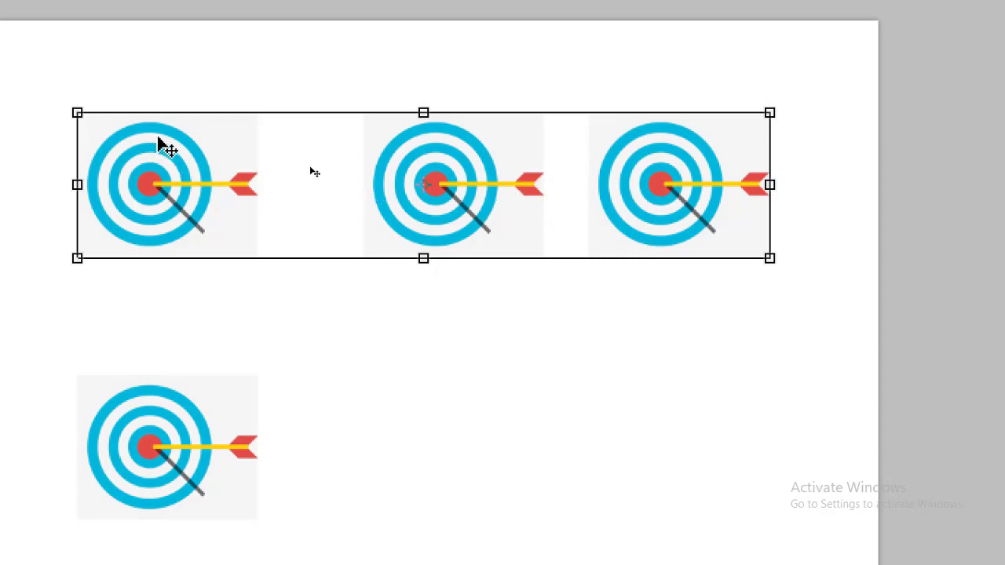
Step: Distribute the three selected target images in the upper row by their horizontal centers
scroll(337, 142, "right", 3)
scroll(128, 186, "left", 3)
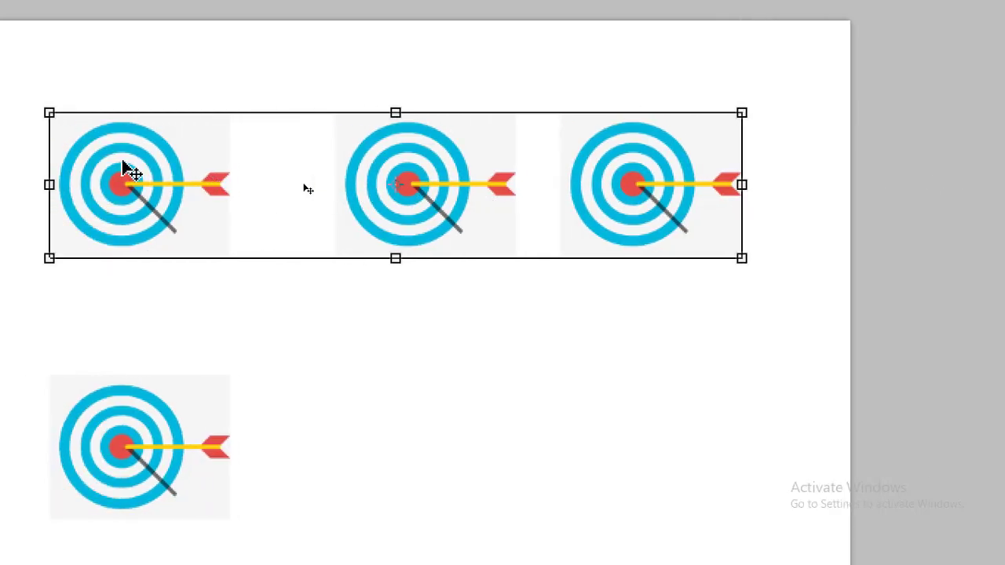
scroll(236, 78, "up", 1)
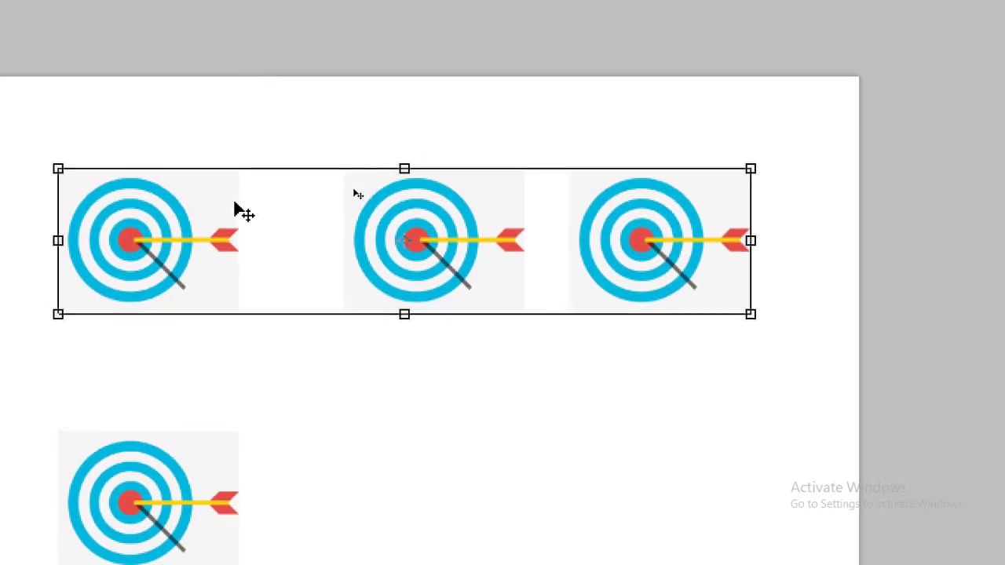
scroll(120, 204, "left", 7)
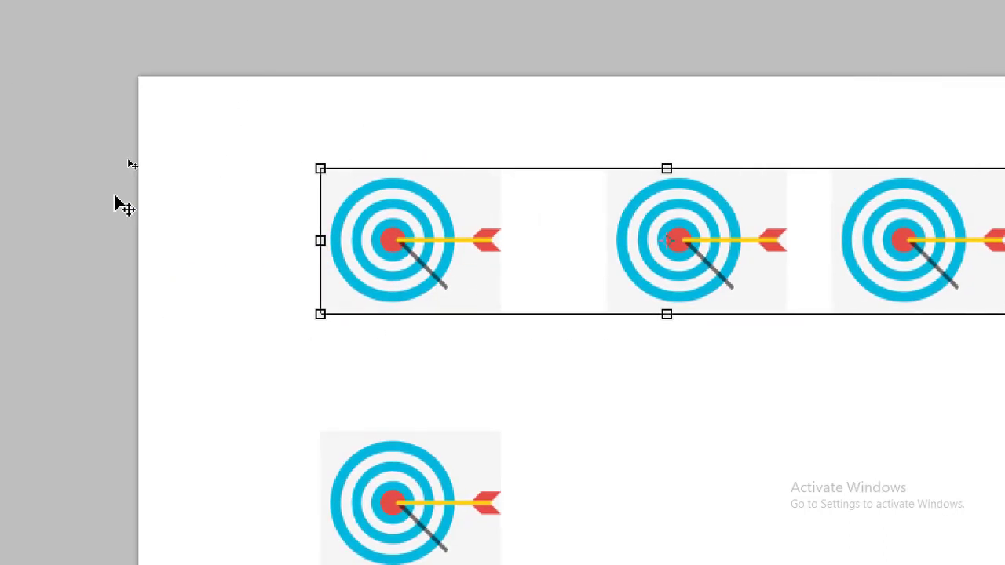
scroll(617, 246, "right", 4)
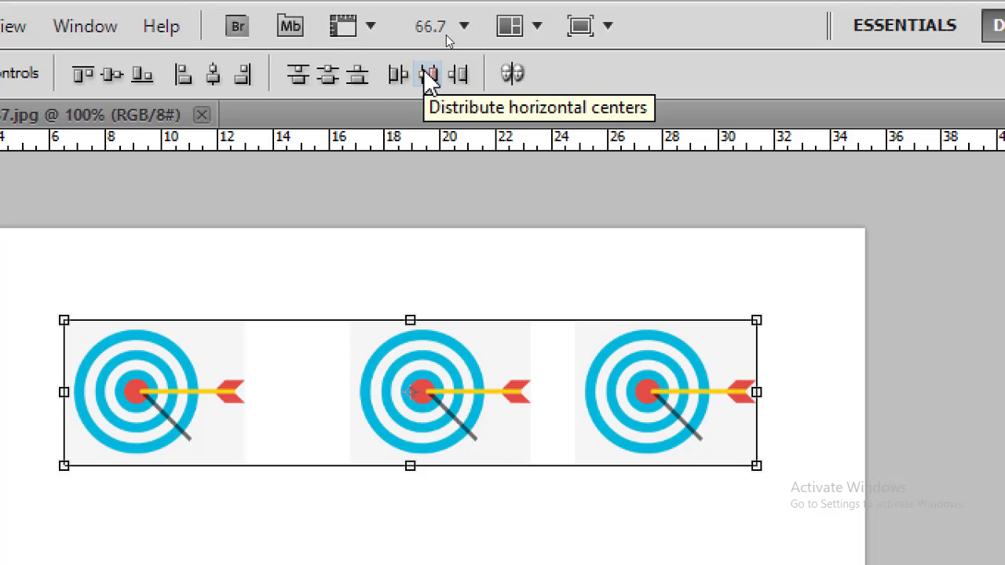
left_click(429, 75)
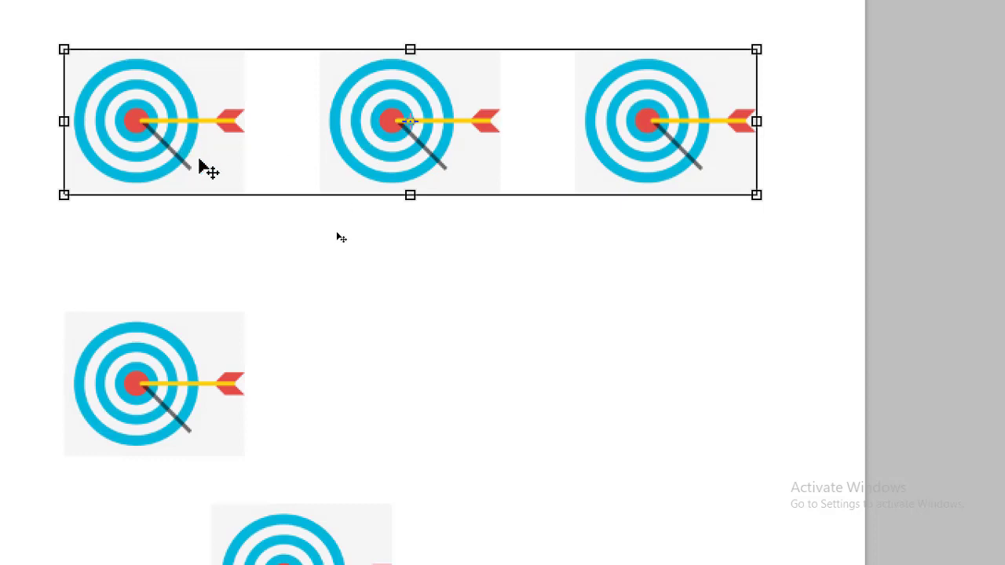
Step: Select the Layer 1 copy 4, Layer 1 copy 3 and Layer 1 copy 2 layers and align their left edges
scroll(340, 453, "down", 3)
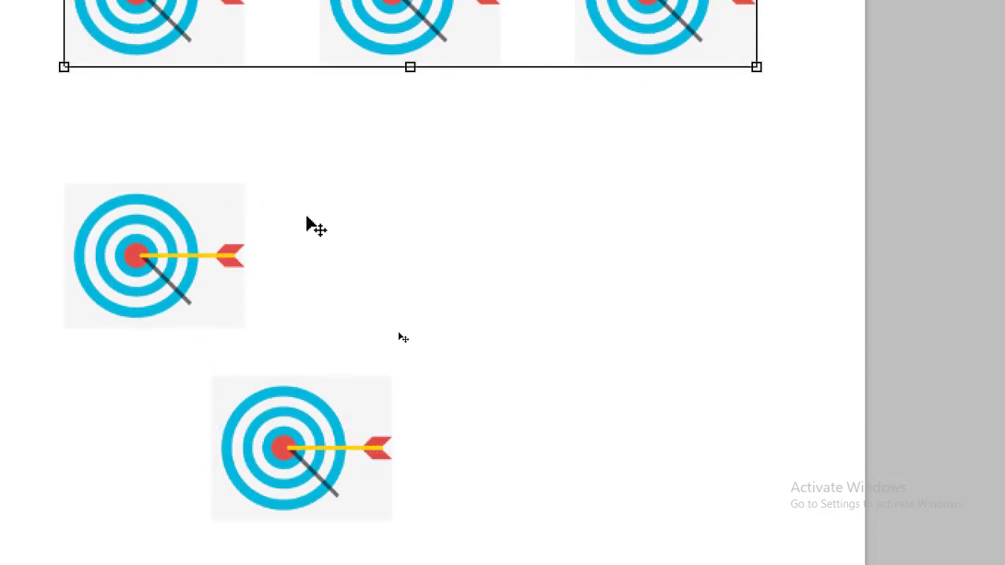
scroll(180, 78, "up", 3)
scroll(254, 505, "down", 1)
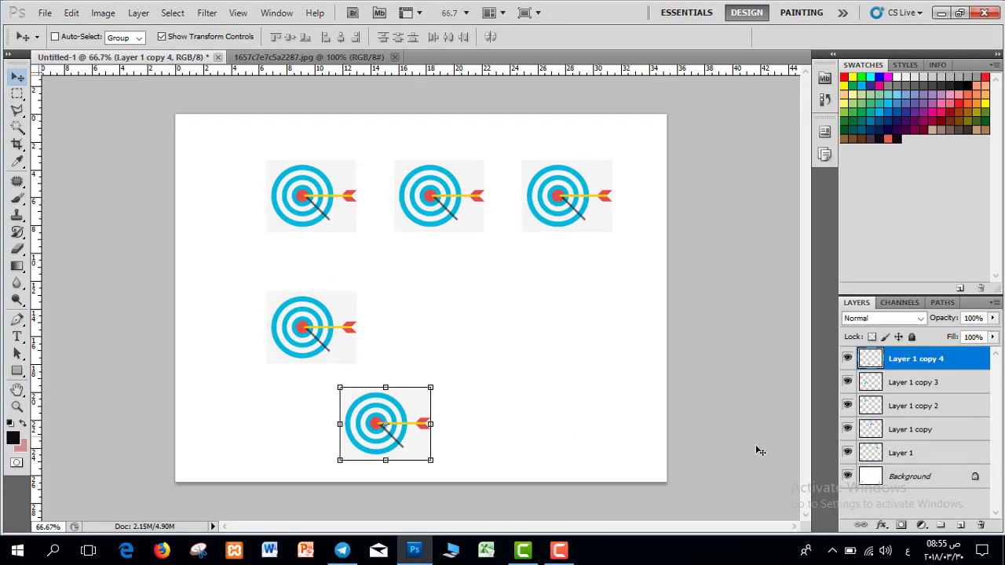
left_click(901, 383, "shift")
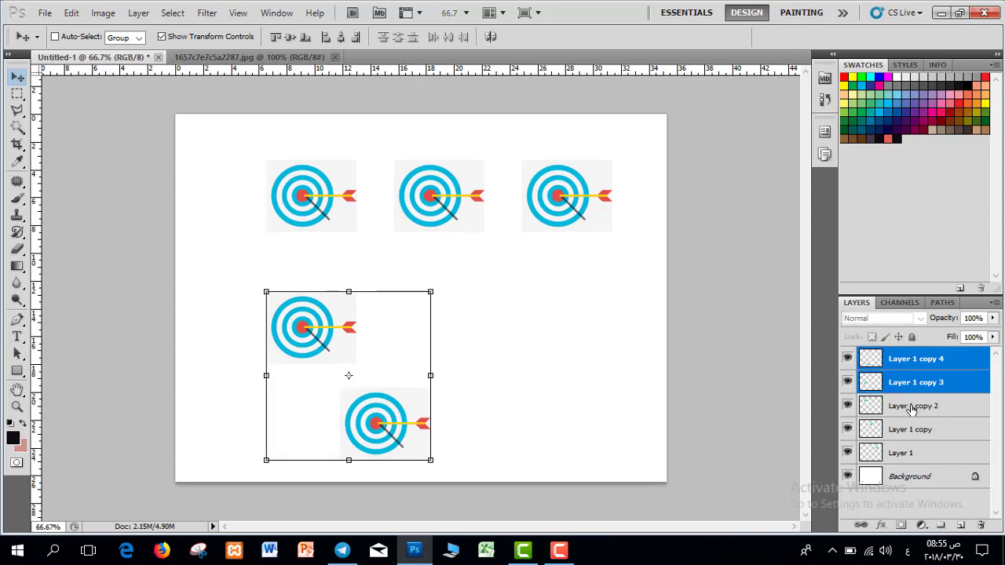
left_click(912, 408, "shift")
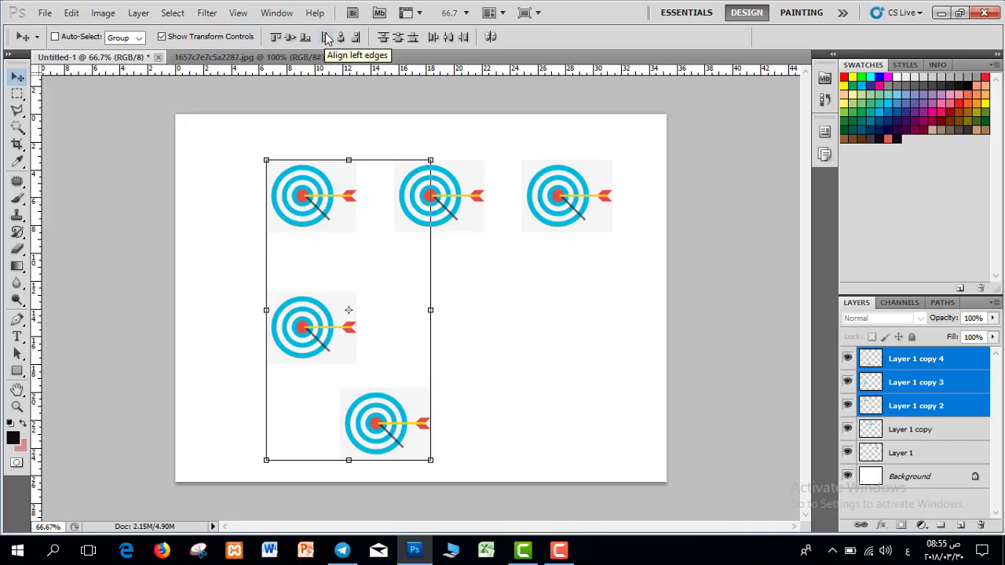
left_click(327, 74)
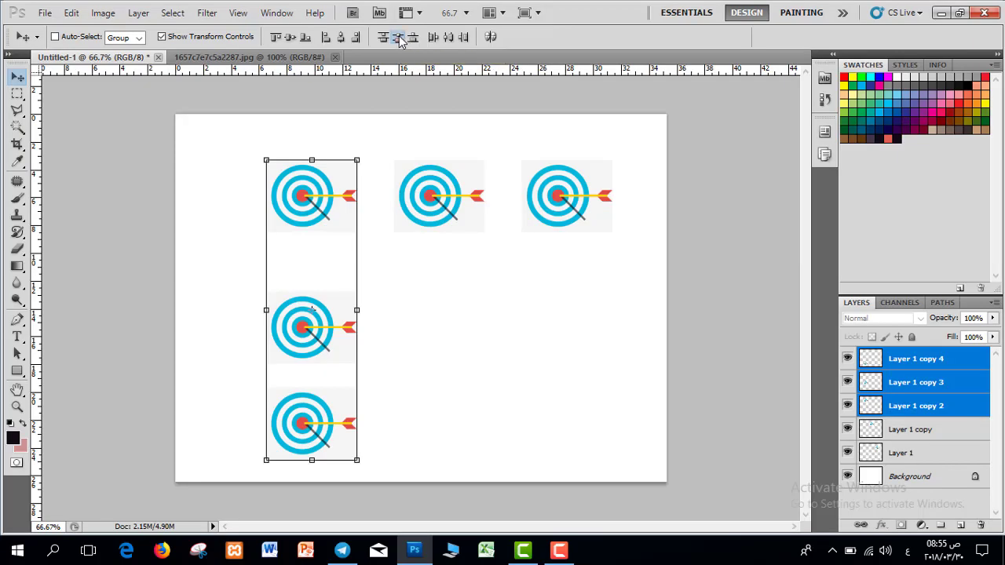
Step: Distribute the three target images in the left column by their vertical centers, and deselect all layers
left_click(398, 38)
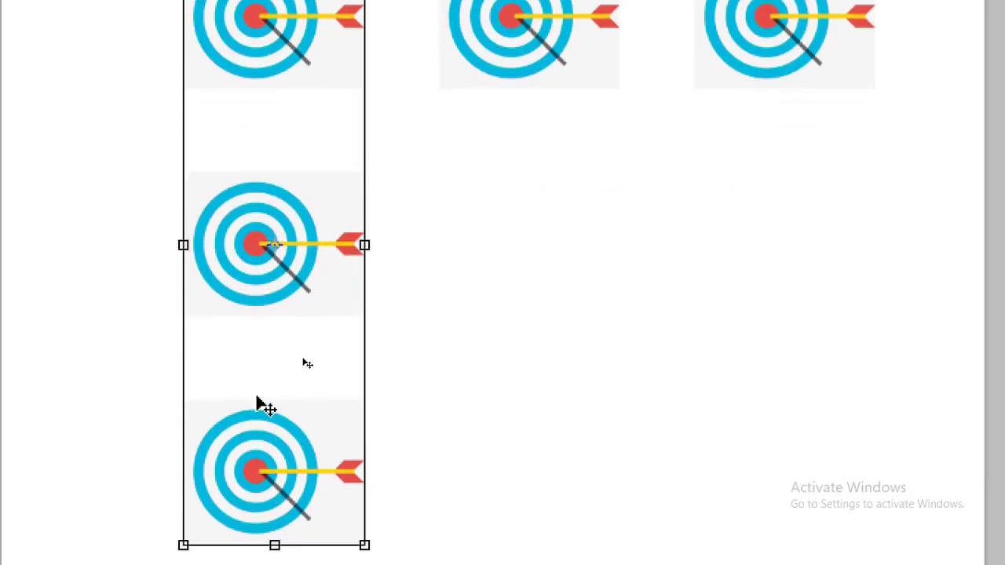
scroll(265, 168, "up", 1)
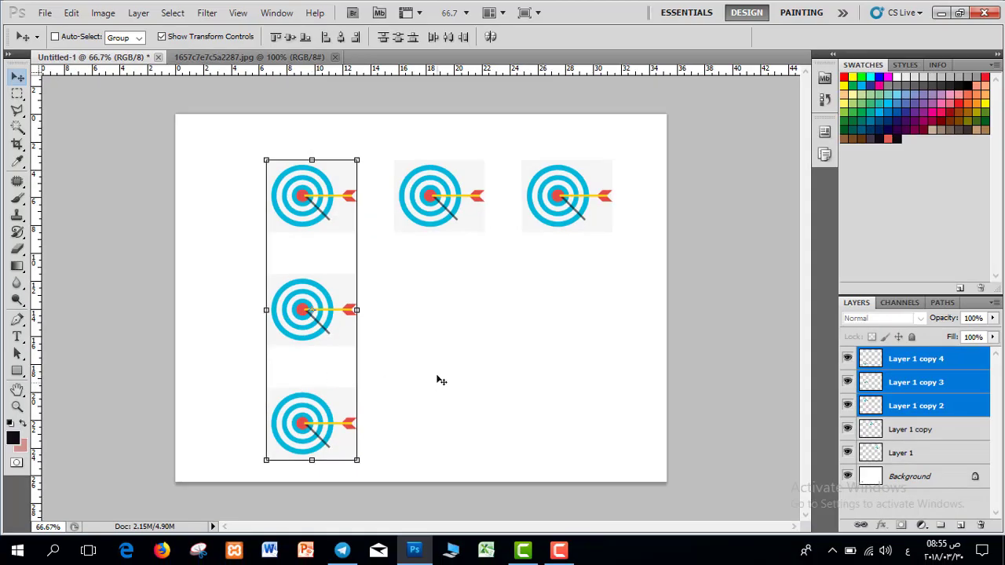
left_click(440, 369)
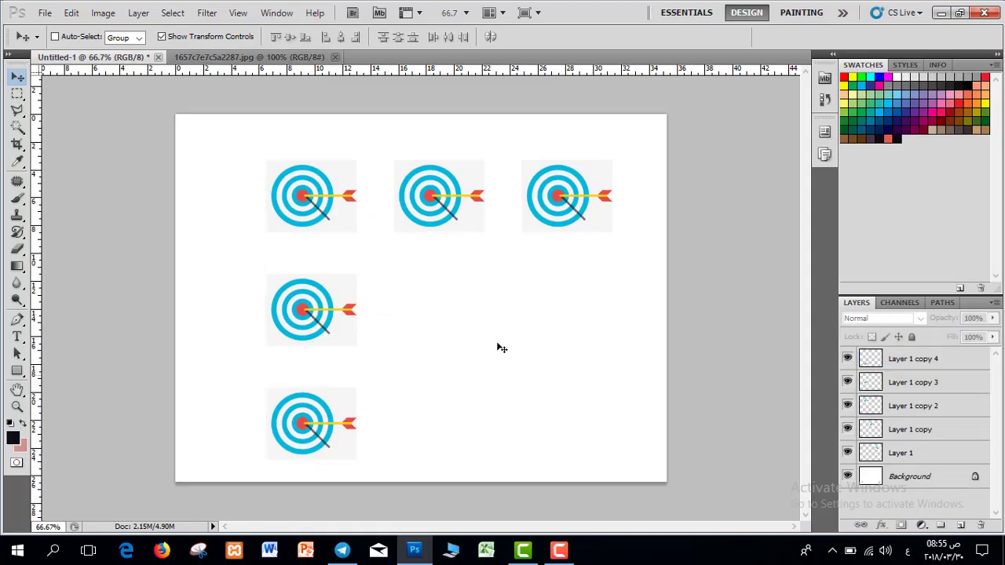
Step: Delete the four layers from Layer 1 through Layer 1 copy 3 and move the remaining target image near the canvas center
left_click(890, 454)
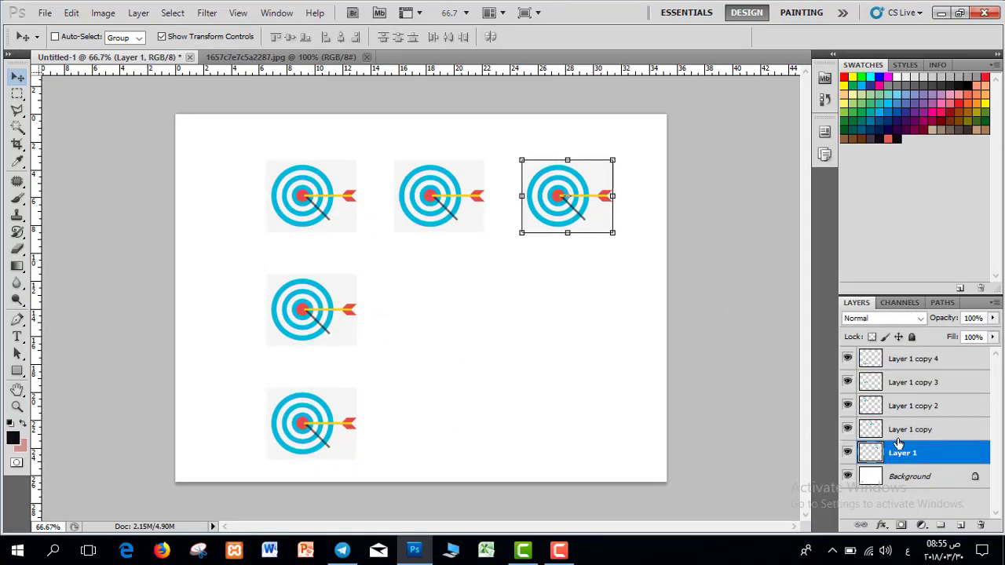
left_click(893, 384, "shift")
key("Delete")
left_click(317, 408, "ctrl")
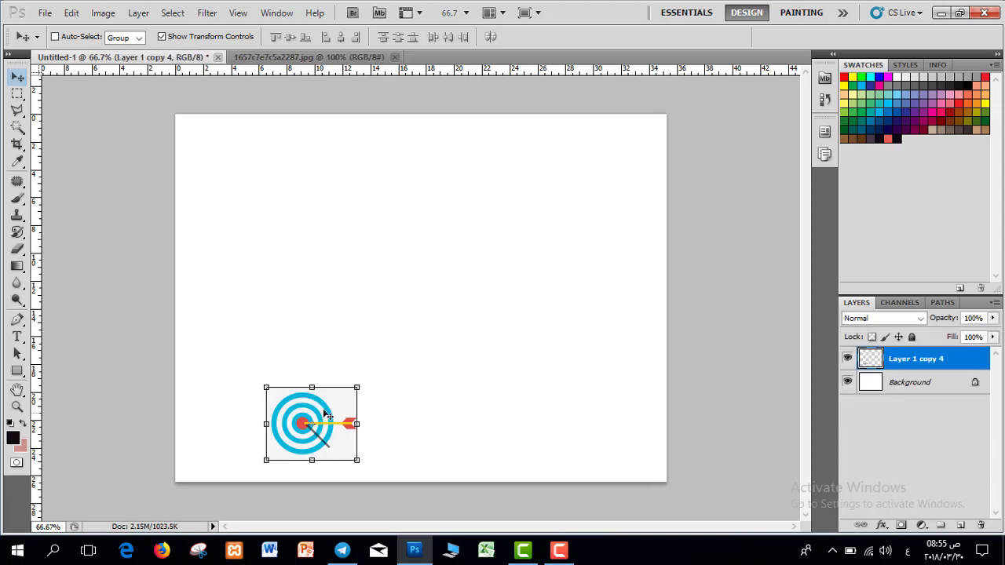
left_click_drag(317, 408, 398, 282)
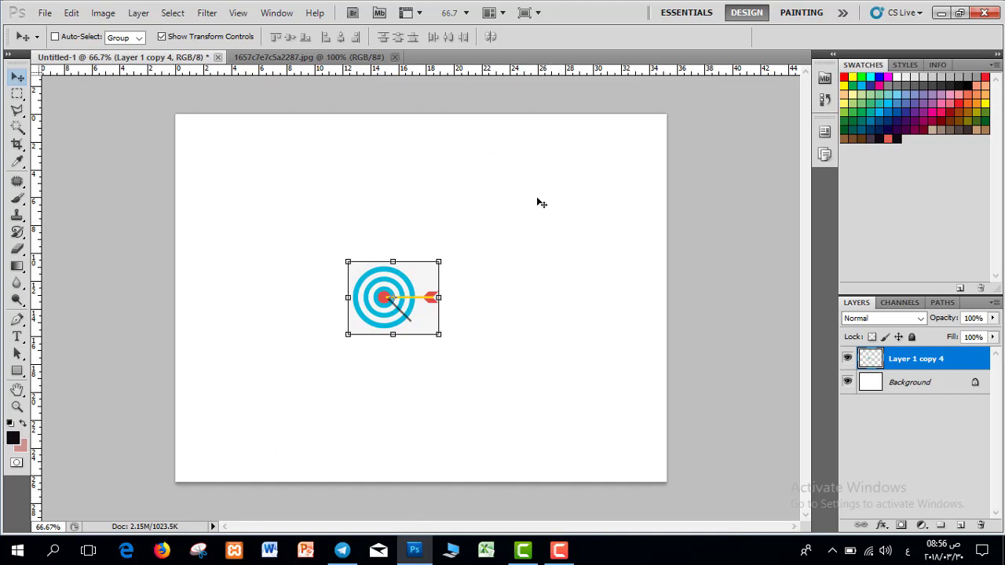
Step: Select Layer 1 copy 4 together with the Background and align their horizontal and vertical centers
left_click(942, 385, "shift")
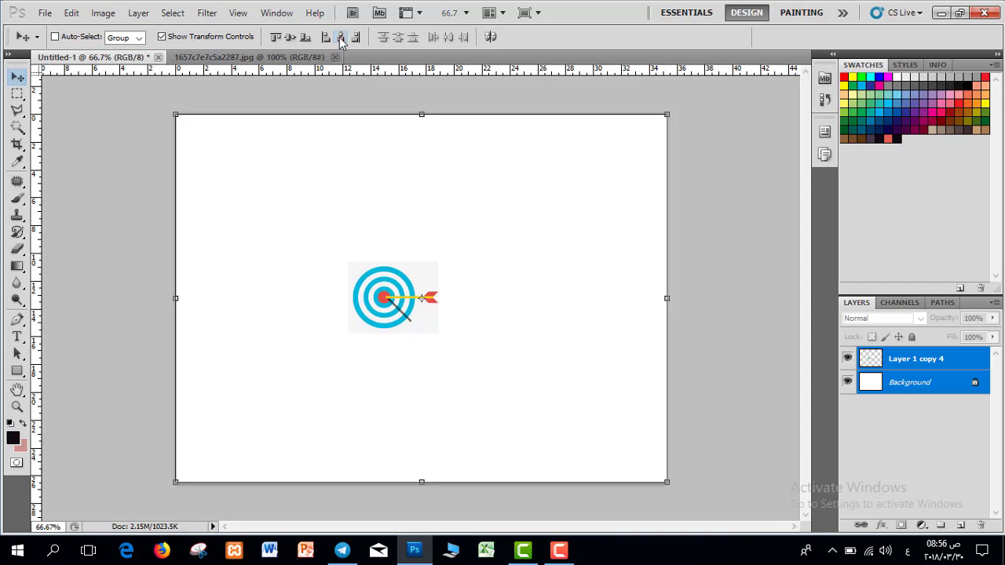
left_click(341, 39)
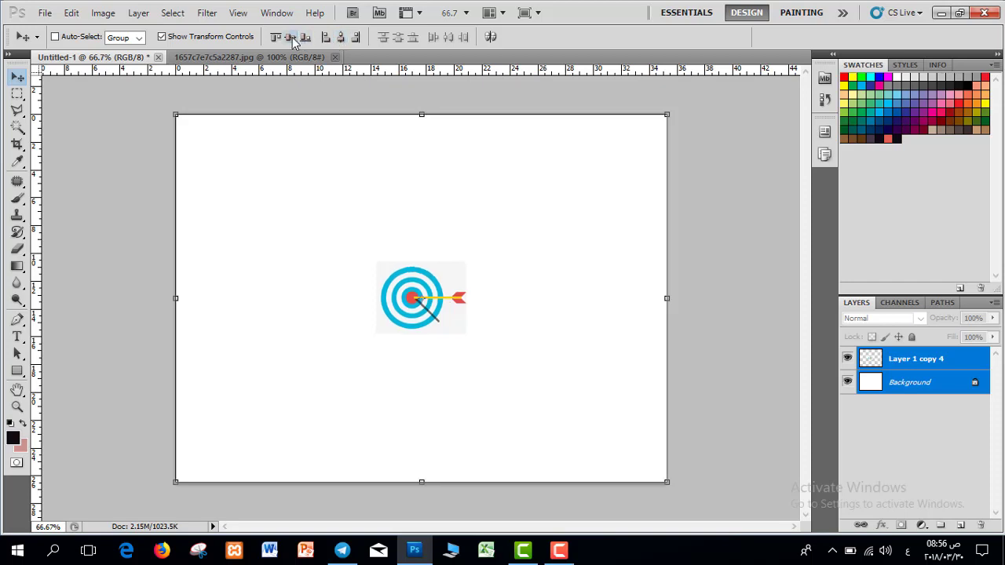
left_click(275, 307)
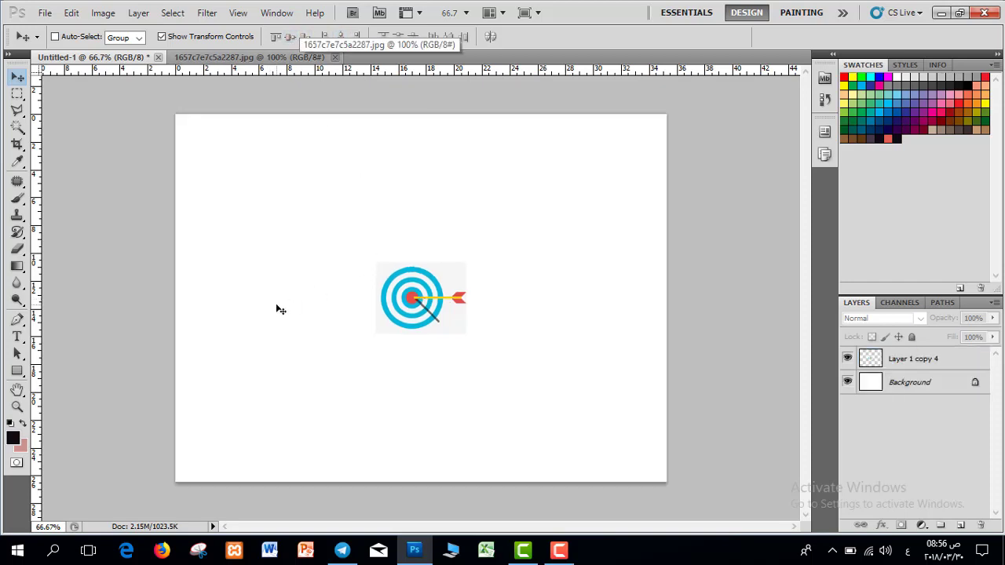
key("ctrl+alt+z")
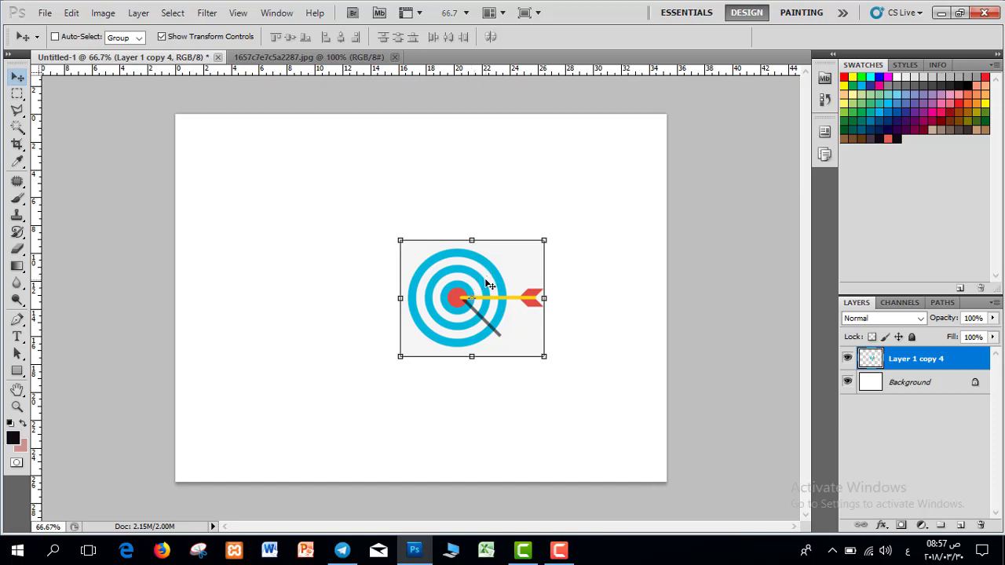
Step: Duplicate the enlarged target image against its left side, flip the copy horizontally, and deselect it
left_click_drag(481, 287, 337, 276, "alt")
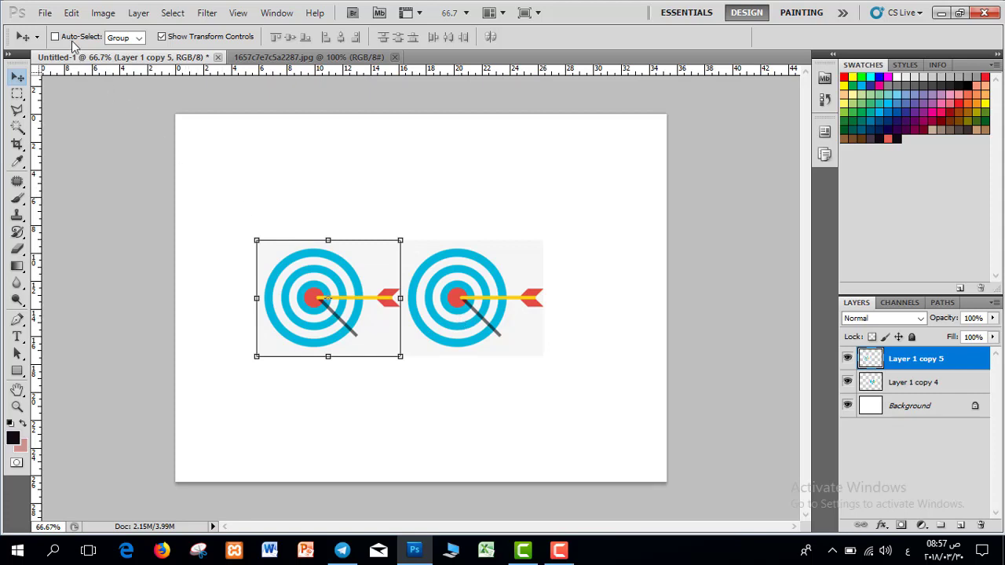
left_click(70, 14)
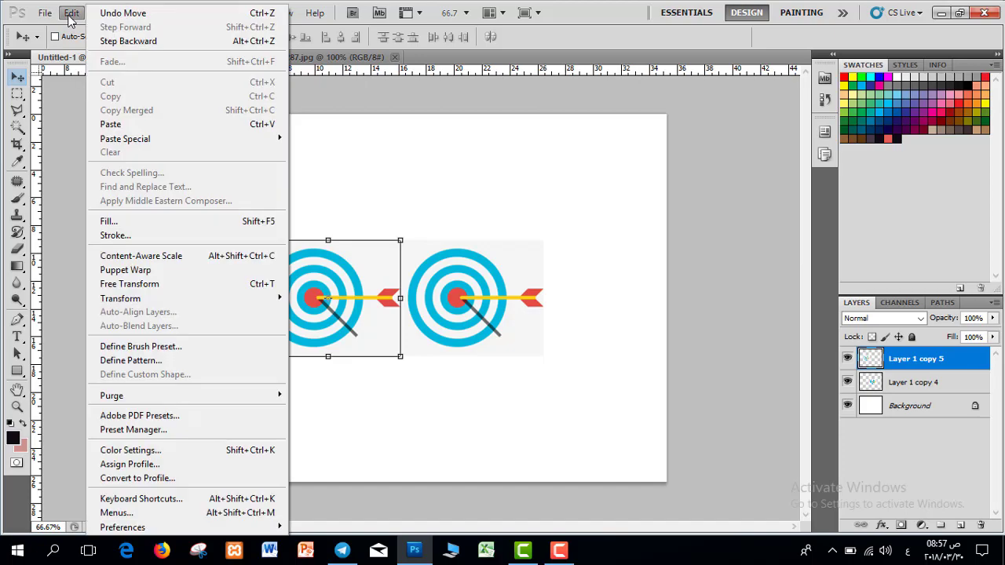
mouse_move(169, 303)
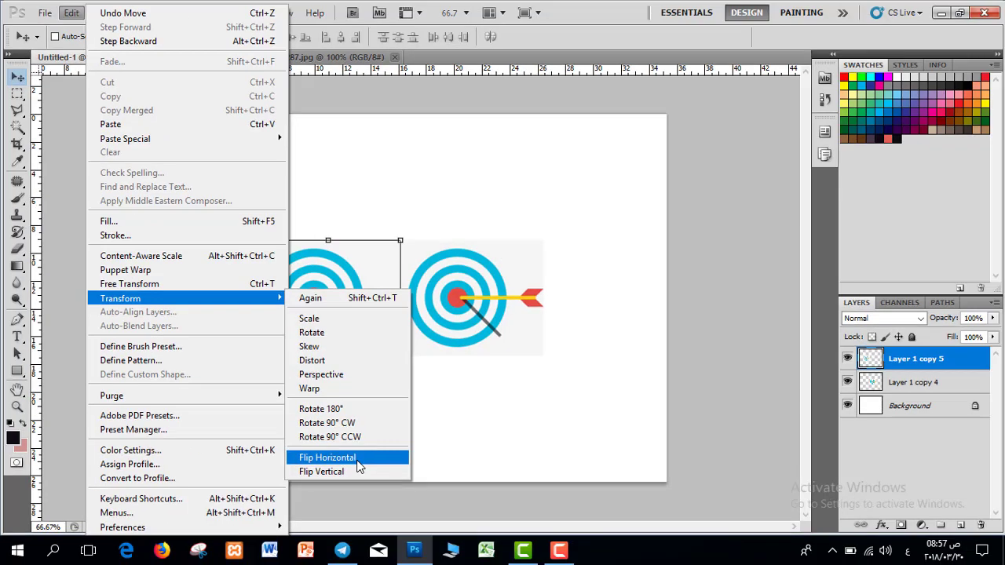
left_click(359, 458)
left_click(305, 363)
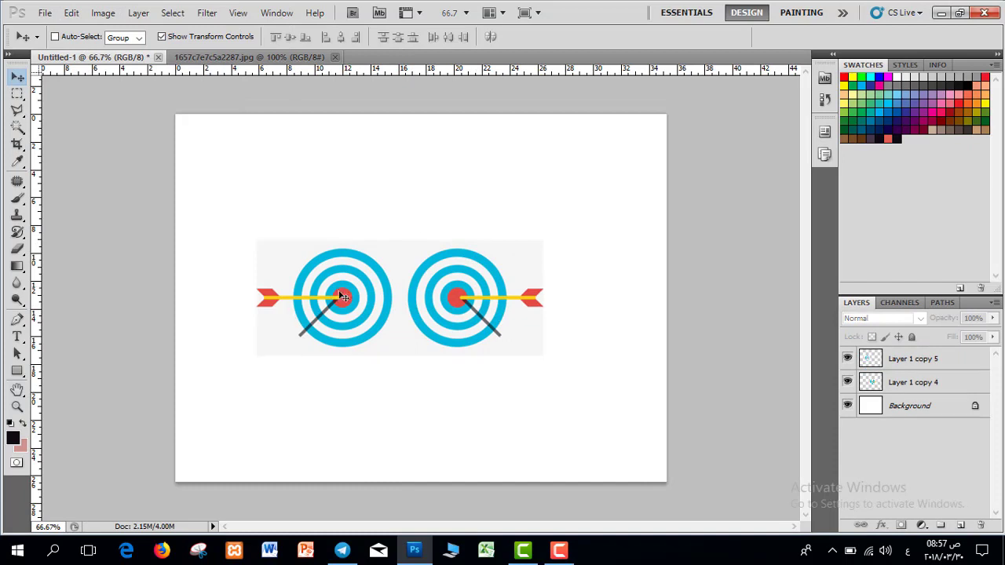
Step: Move both target images together to the upper part of the canvas and place a copy of the left one below them
key("ctrl+alt+a")
left_click_drag(459, 267, 484, 191)
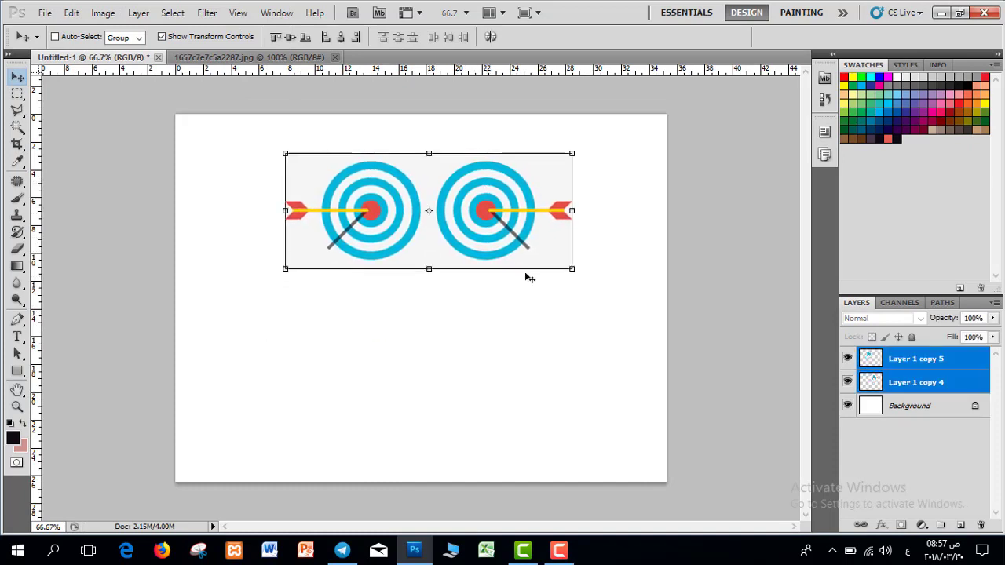
left_click(903, 359)
left_click_drag(398, 229, 487, 409)
Step: Rotate the lower target image by -90° and scale it proportionally to about 47.77%
left_click_drag(530, 323, 382, 309)
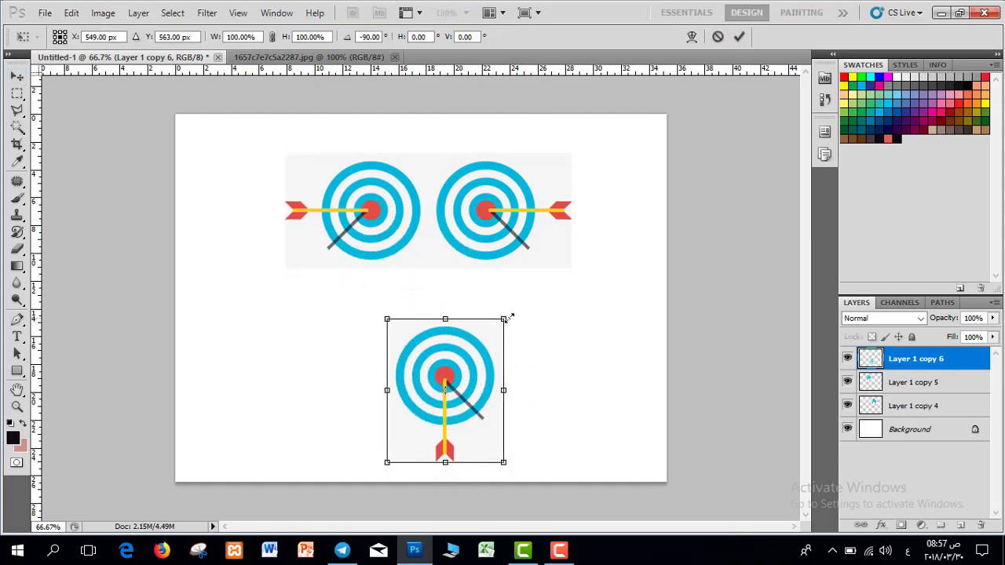
left_click_drag(509, 317, 462, 406)
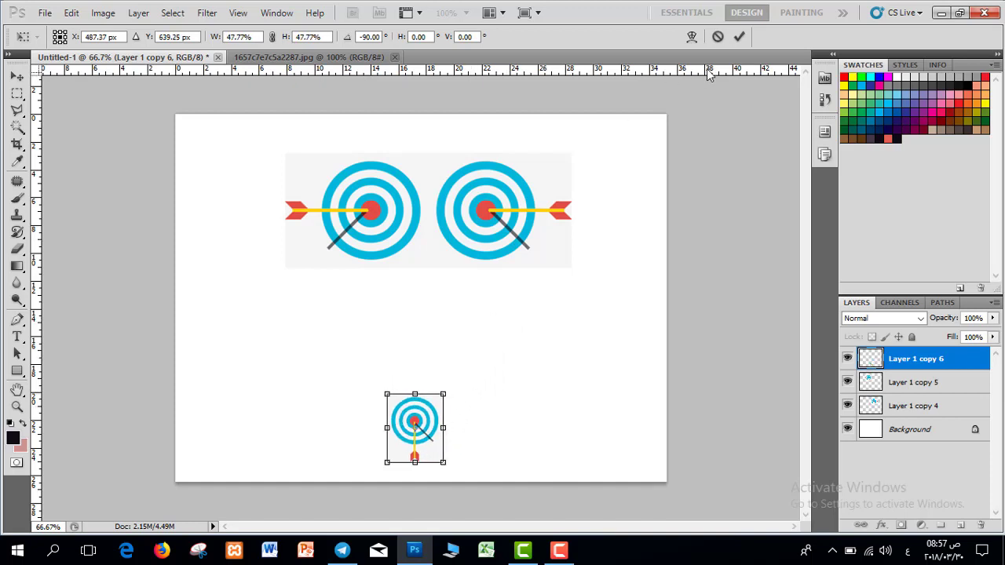
left_click(738, 36)
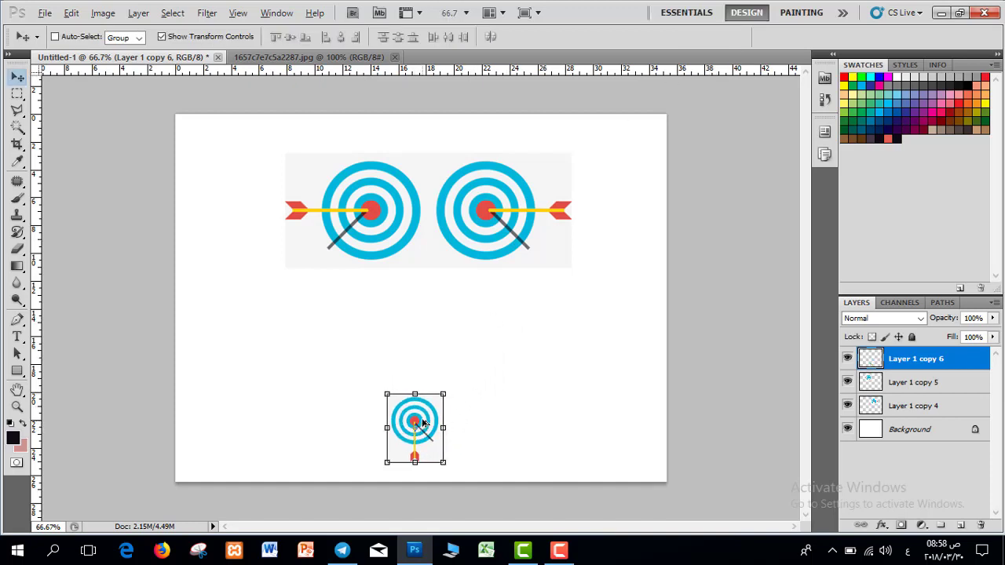
Step: Duplicate the small rotated target image directly above itself and flip the copy vertically
left_click_drag(422, 422, 424, 354)
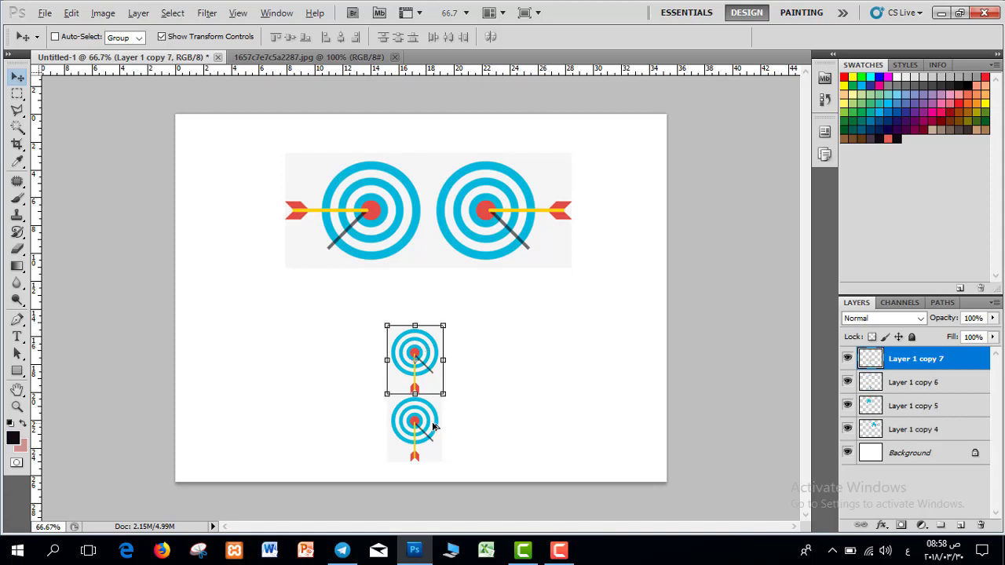
scroll(435, 426, "up", 3, "alt")
scroll(435, 413, "down", 2)
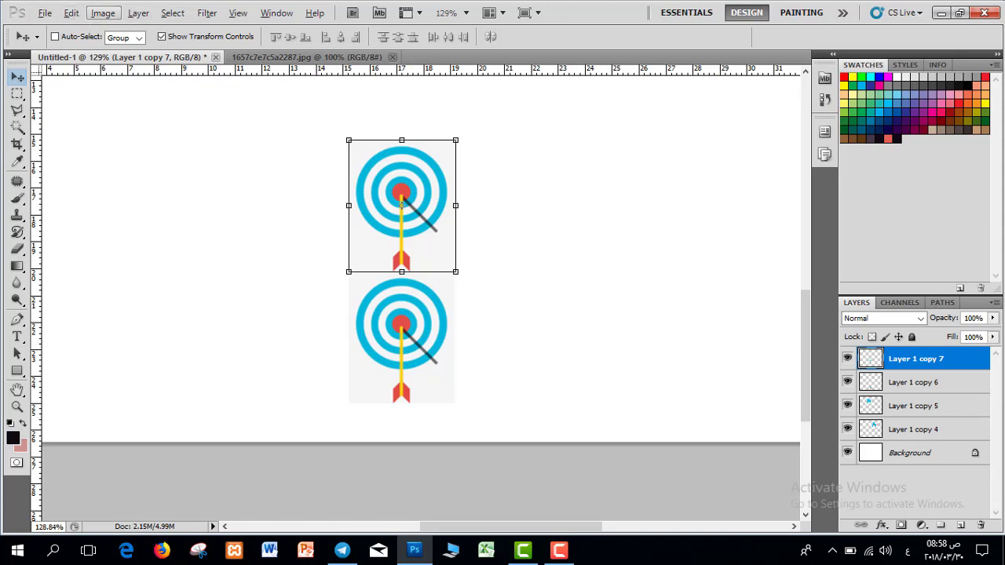
left_click(72, 13)
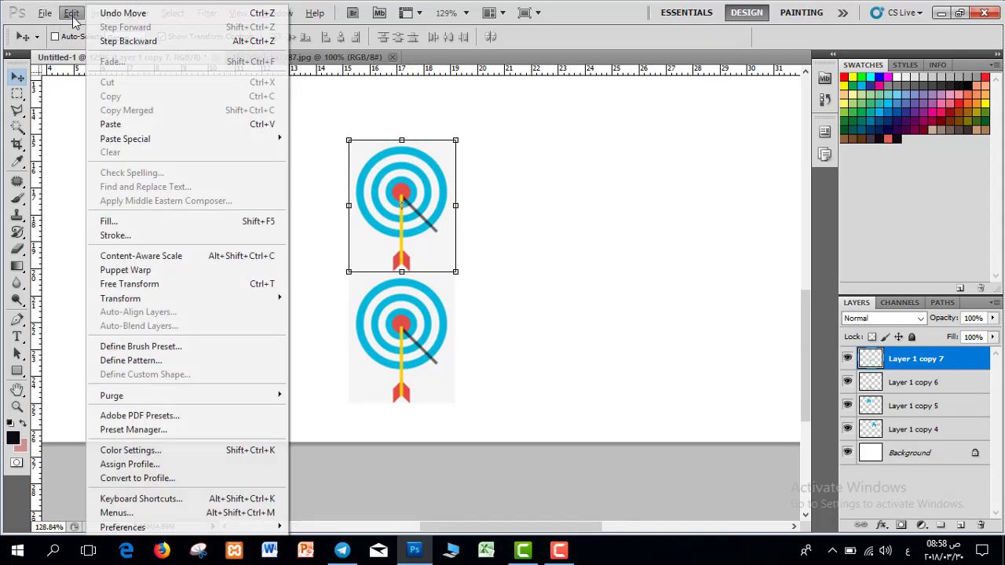
mouse_move(144, 300)
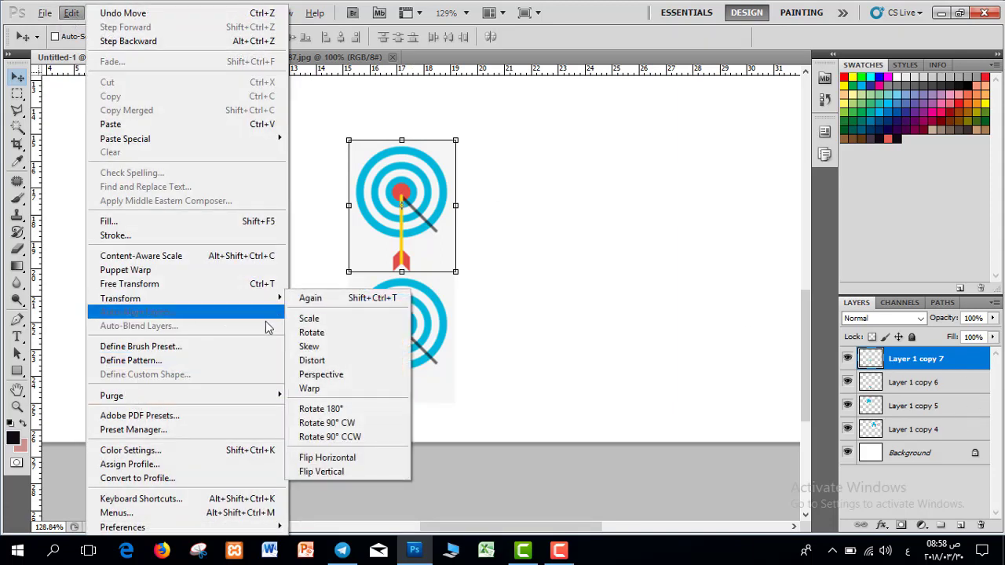
left_click(360, 475)
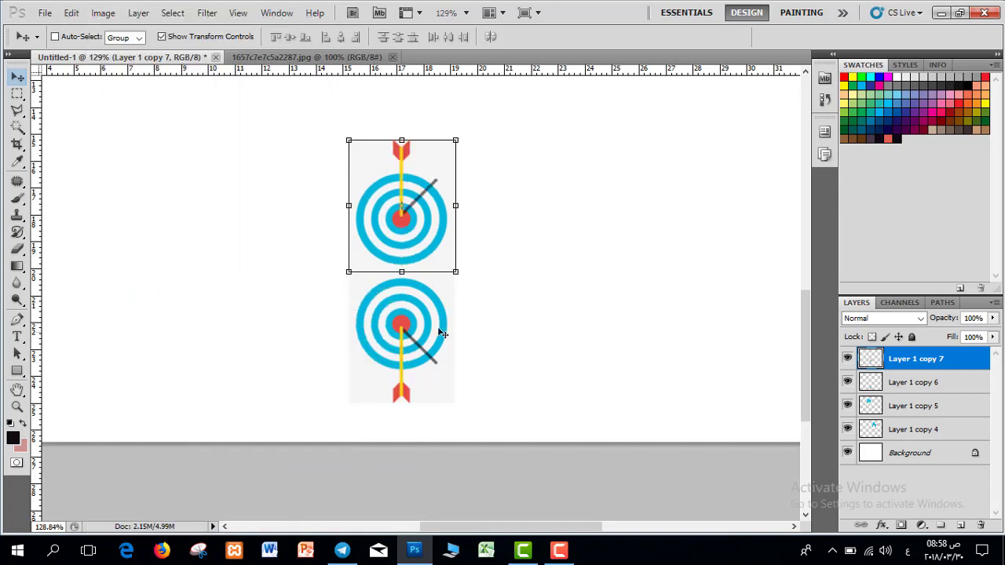
scroll(526, 272, "down", 3)
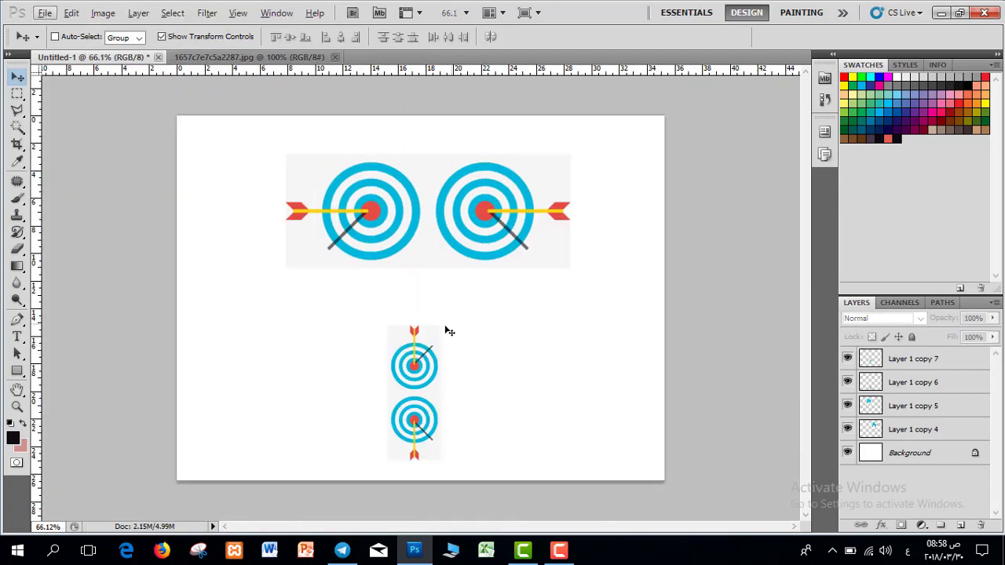
Step: Scale the Layer 1 copy 7 and Layer 1 copy 6 images together to about 144.33%, centered below the upper pair, and deselect them
left_click(937, 362)
left_click(934, 383, "shift")
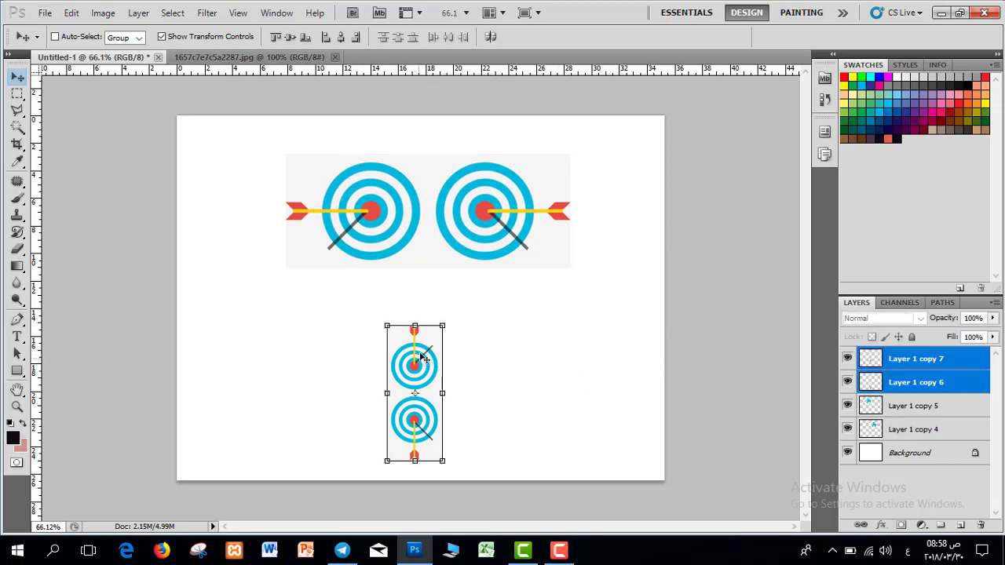
left_click_drag(444, 324, 459, 341)
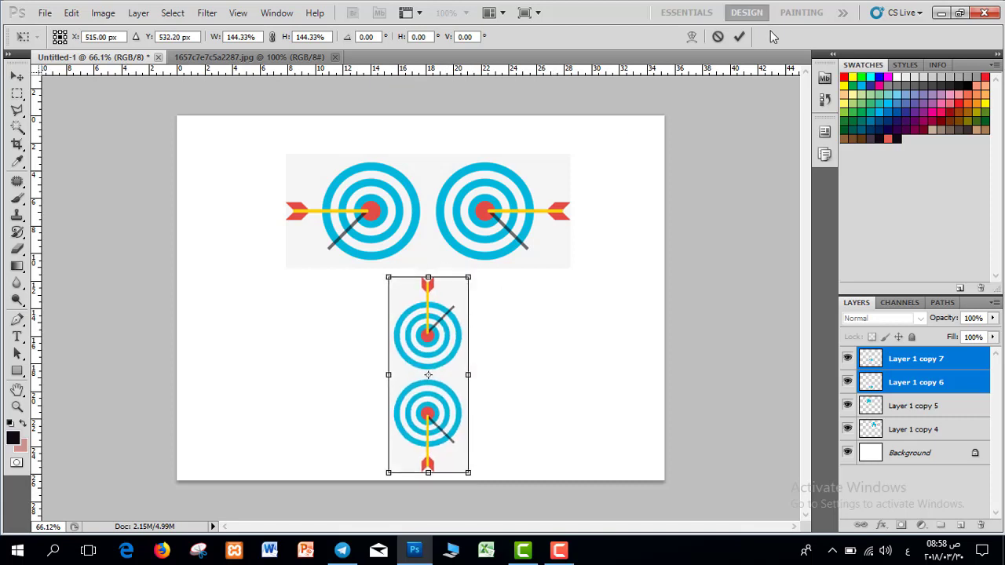
left_click(739, 36)
left_click(658, 162)
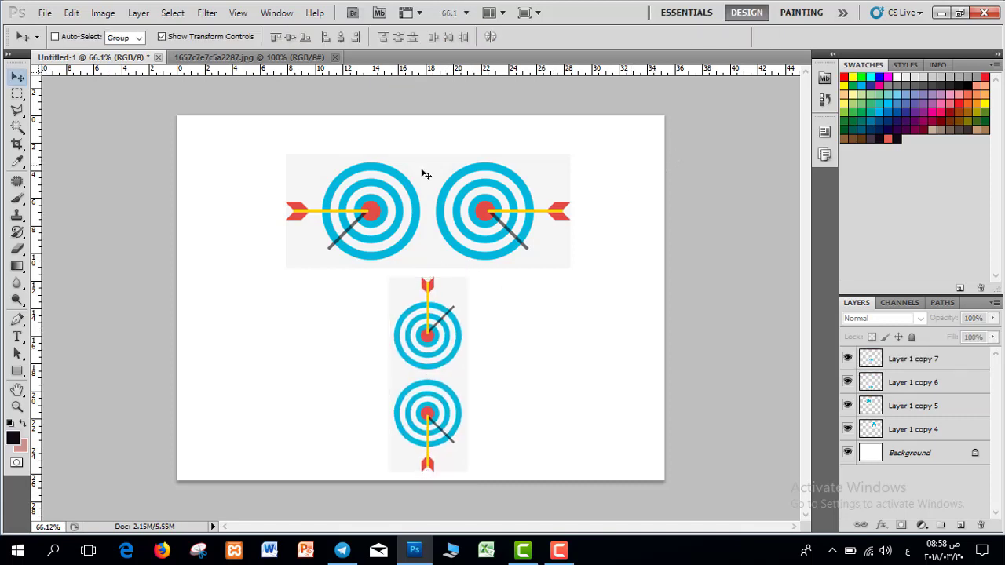
Step: Select all the target image layers and delete them, leaving only the Background
key("ctrl+alt+a")
key("Delete")
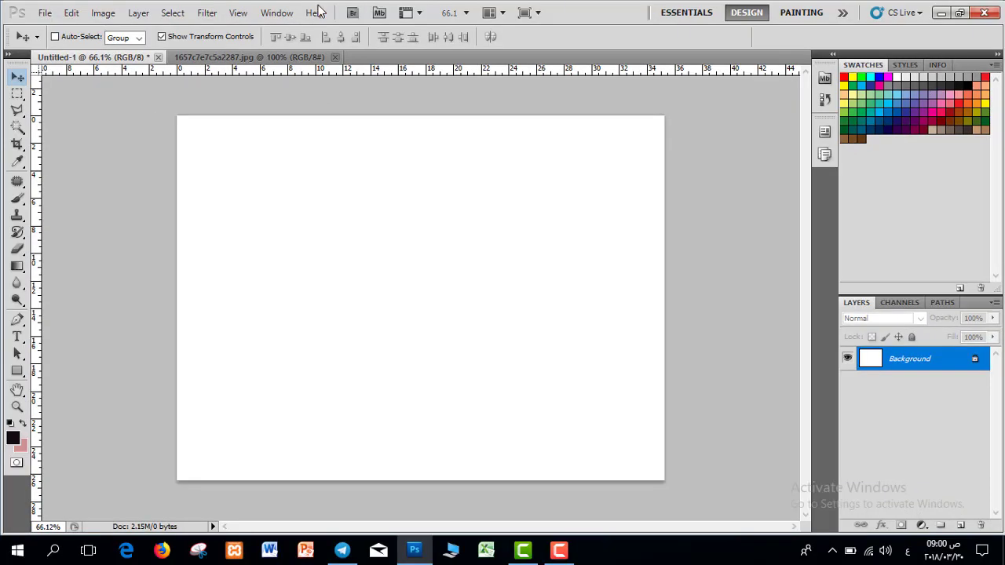
left_click(272, 14)
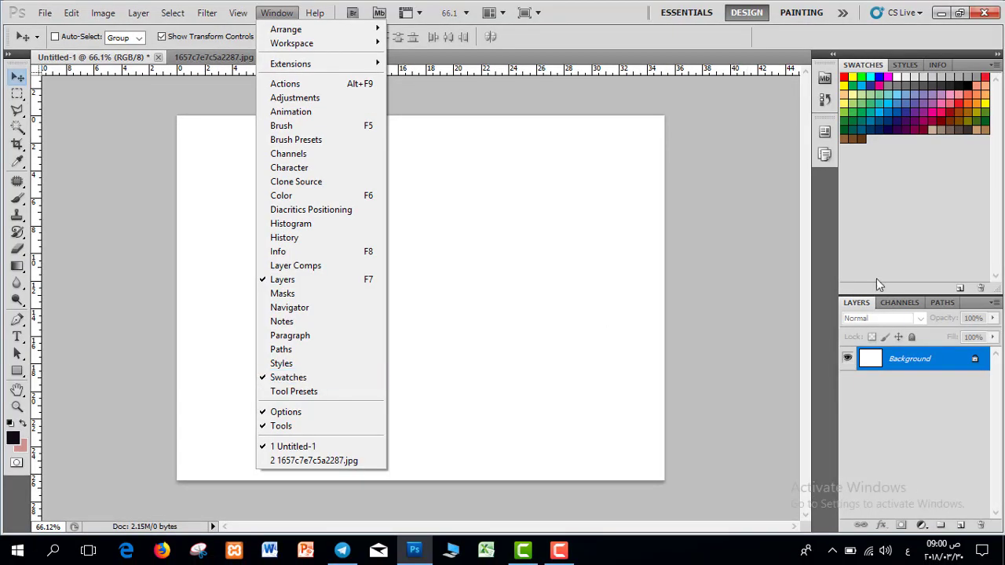
left_click(911, 217)
left_click(663, 162)
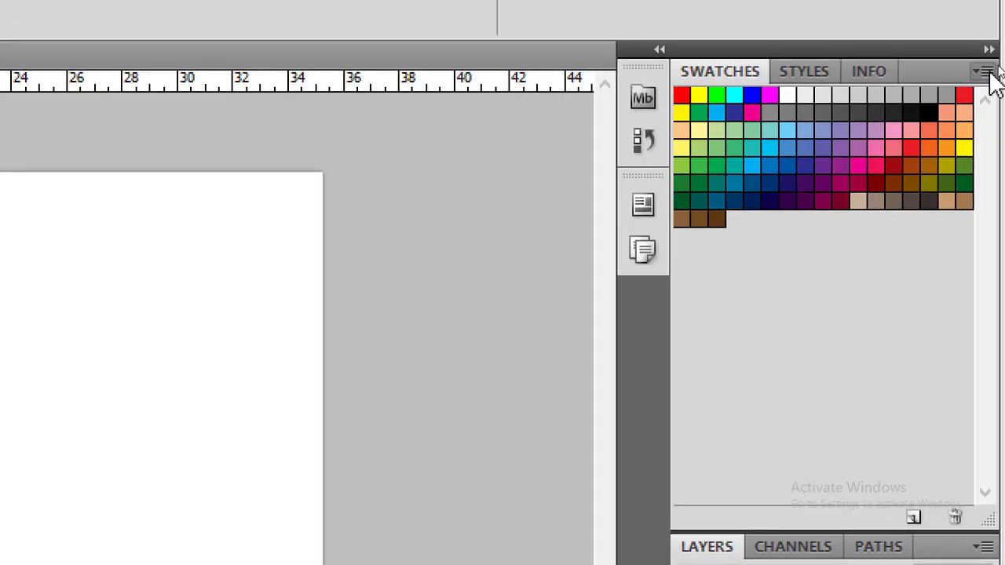
Step: Append the ANPA Colors library to the current swatches and look through the added colors
left_click(987, 72)
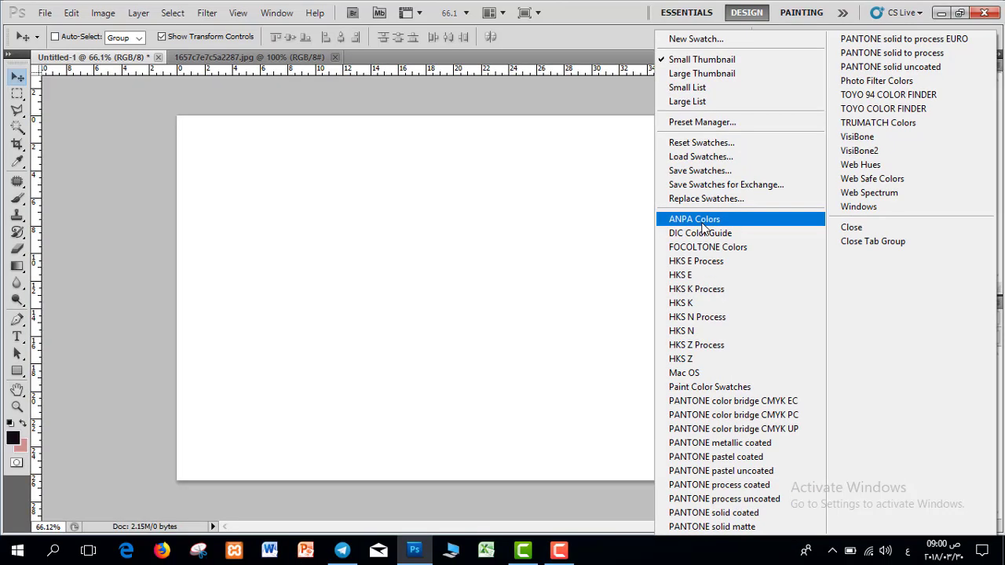
left_click(701, 224)
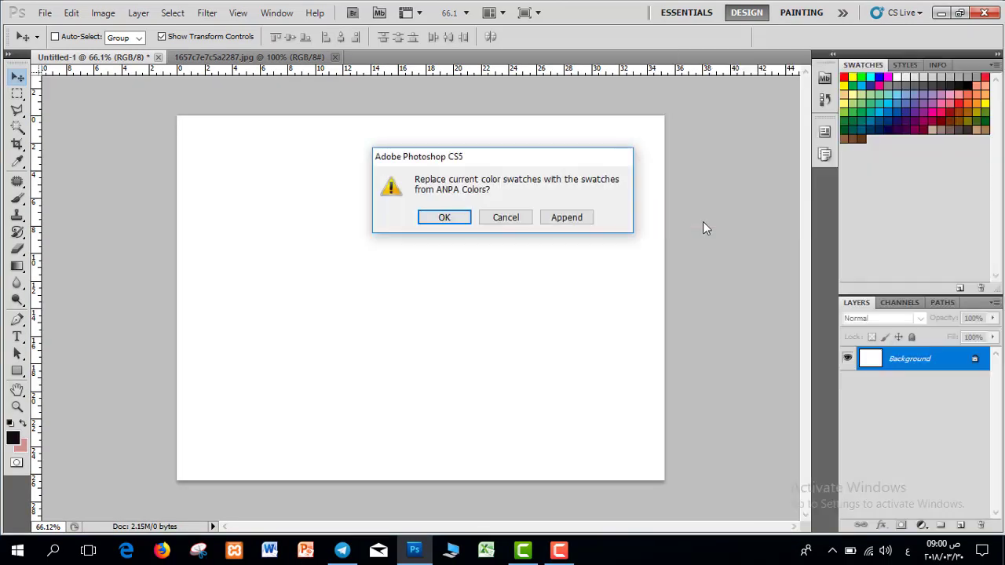
left_click(560, 223)
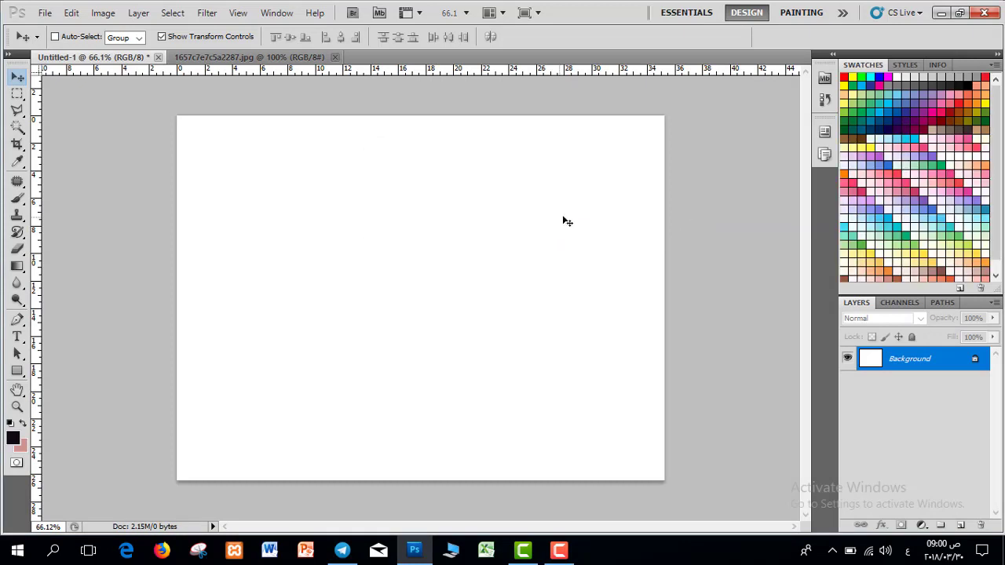
scroll(997, 138, "down", 1)
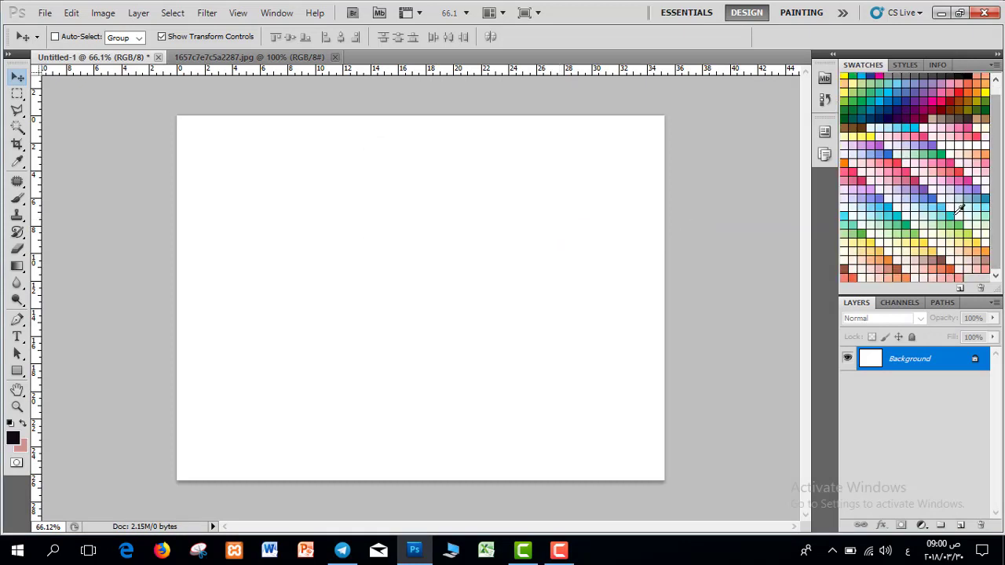
Step: Append the DIC Color Guide library to the swatches and browse down through its colors
left_click(995, 65)
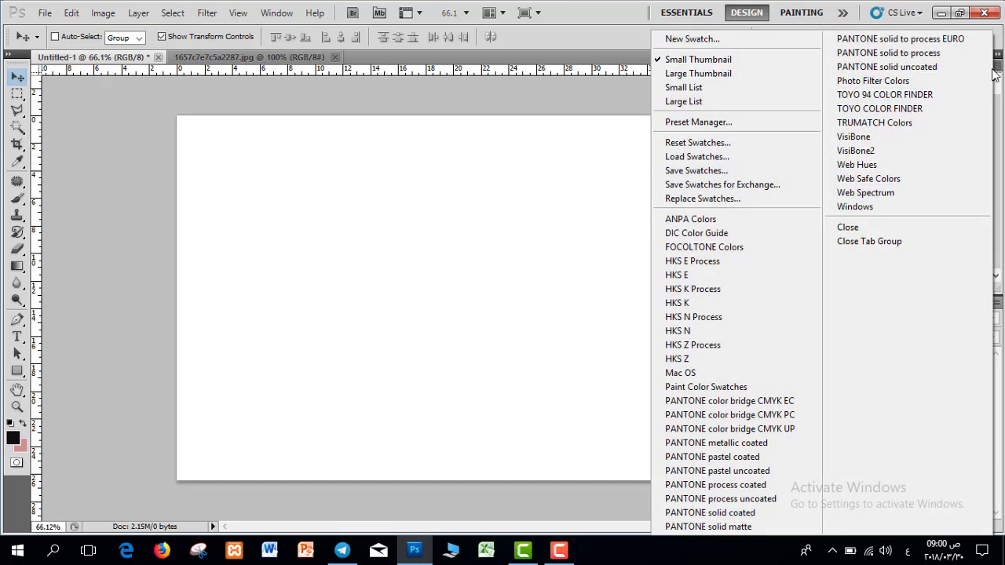
left_click(726, 236)
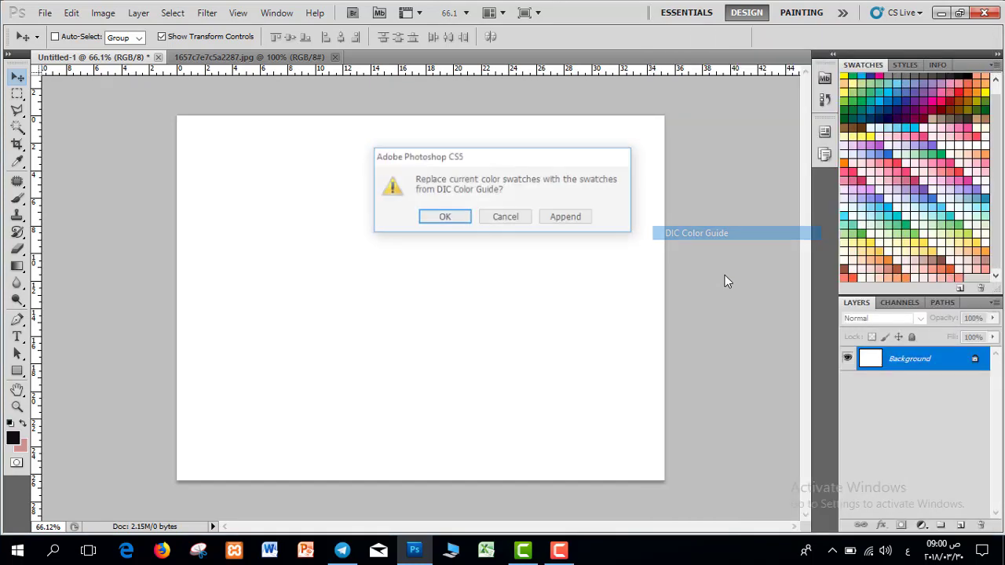
left_click(566, 217)
scroll(986, 177, "down", 5)
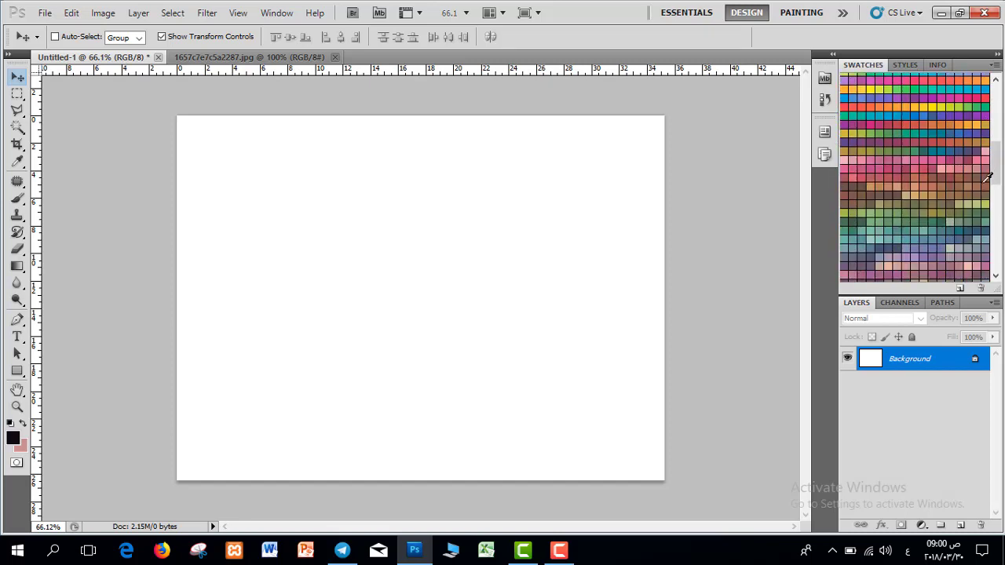
scroll(987, 178, "down", 8)
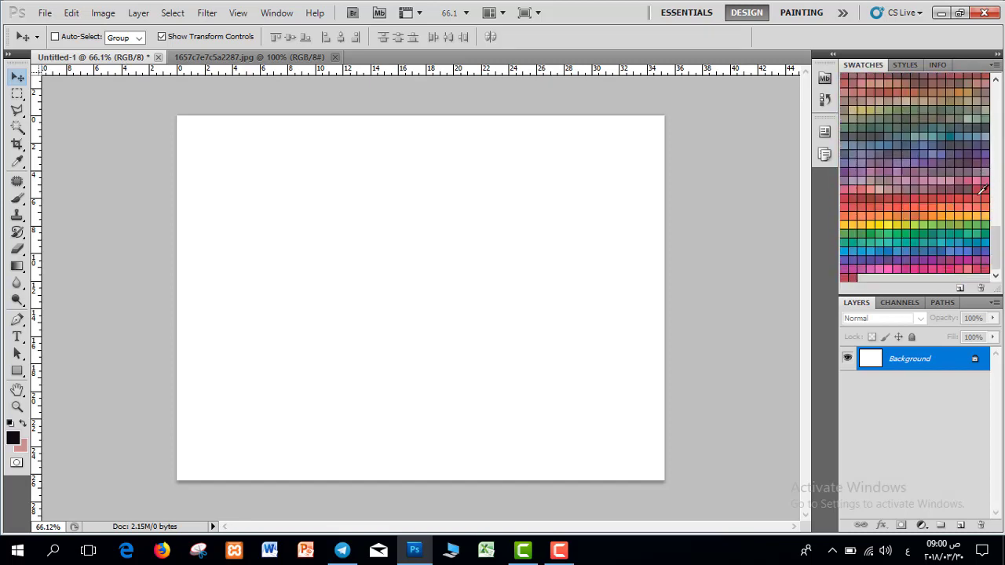
Step: Append the FOCOLTONE Colors library to the swatches and browse the whole extended set
left_click(995, 64)
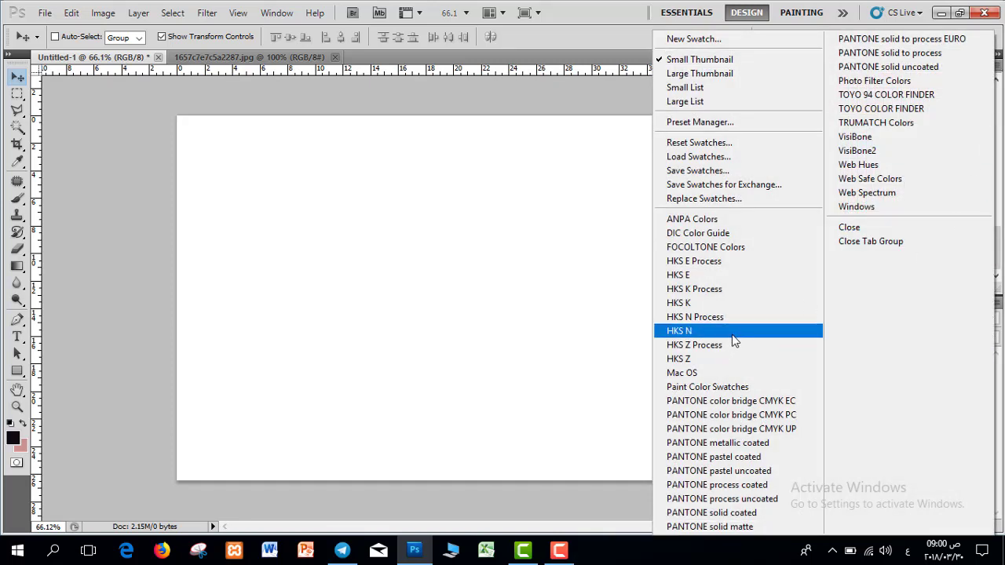
left_click(713, 250)
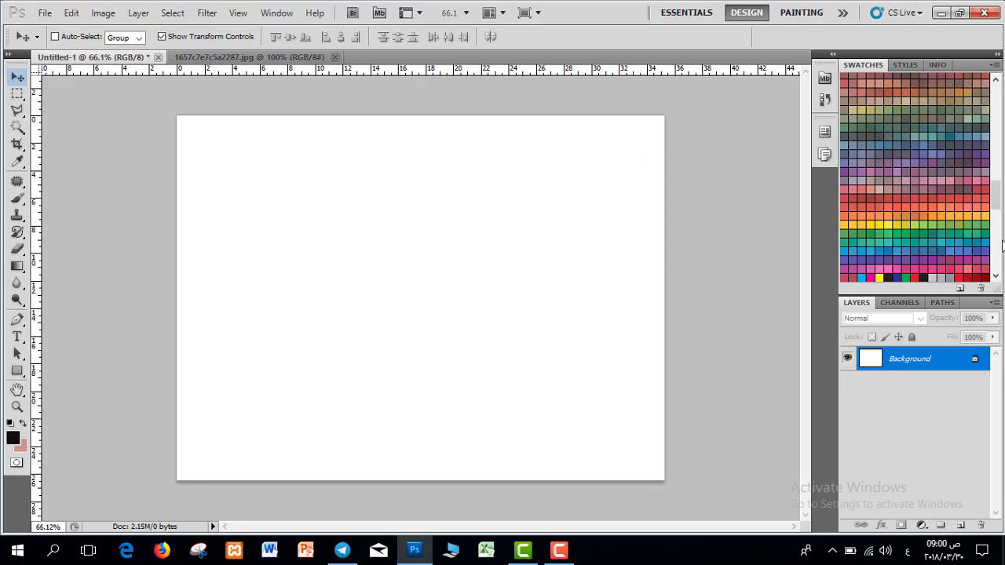
scroll(998, 243, "down", 5)
scroll(979, 226, "down", 5)
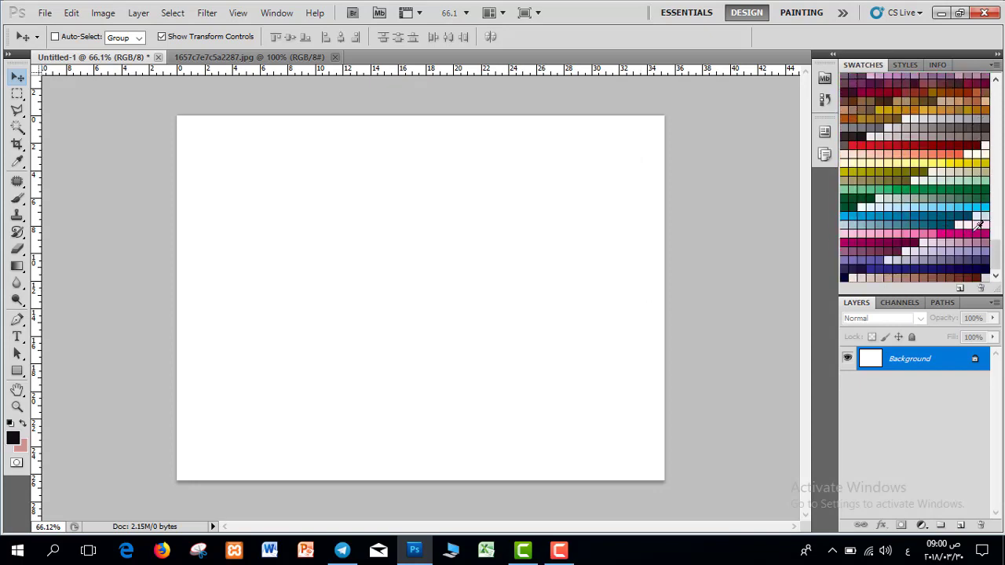
scroll(979, 226, "up", 15)
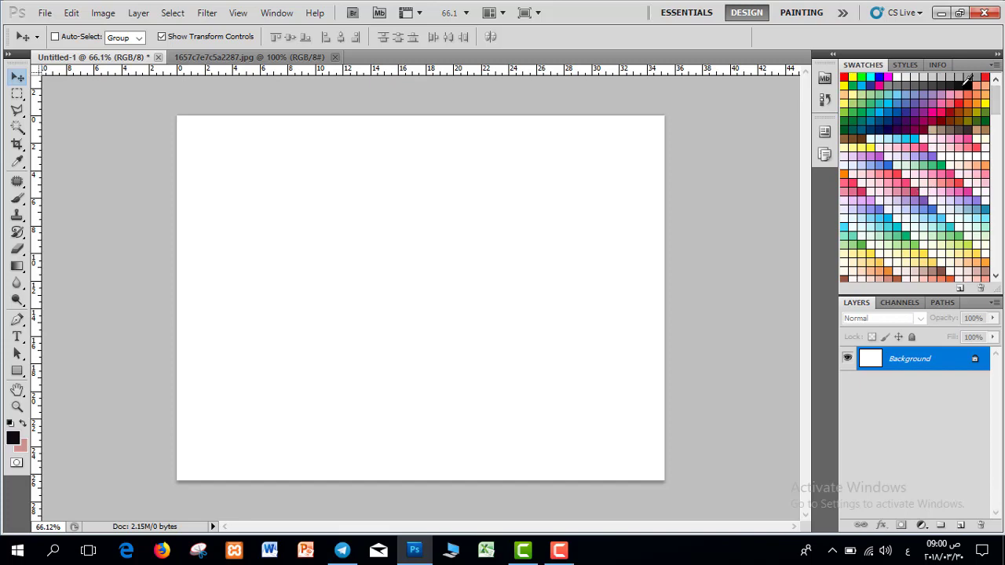
Step: Reset the swatches, replacing the current set with the default colors
left_click(995, 66)
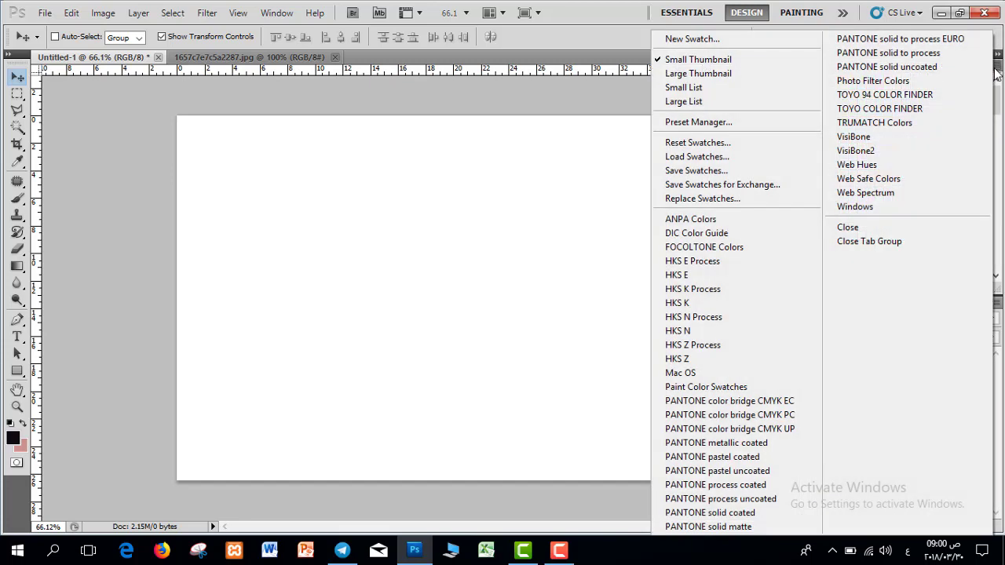
left_click(698, 143)
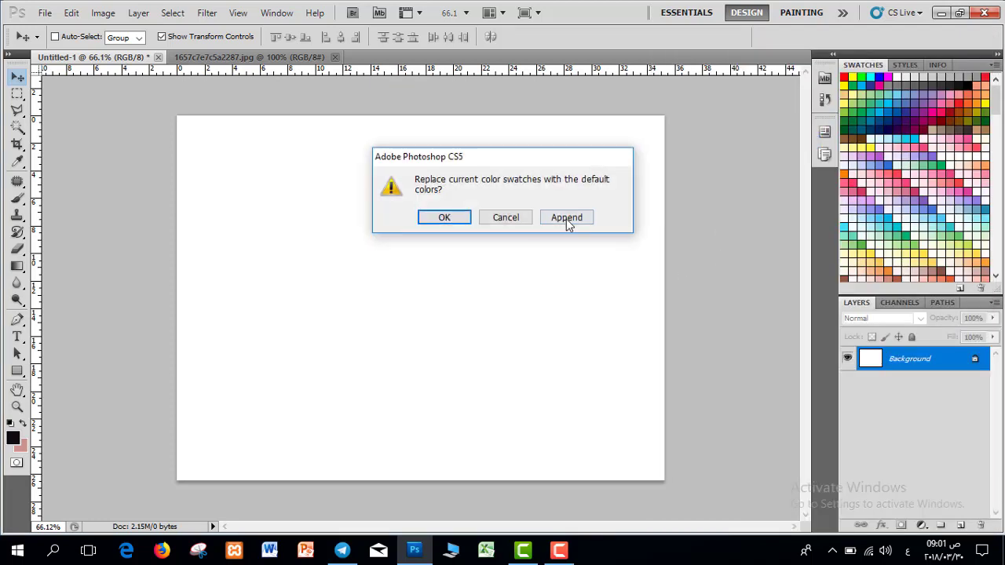
left_click(441, 219)
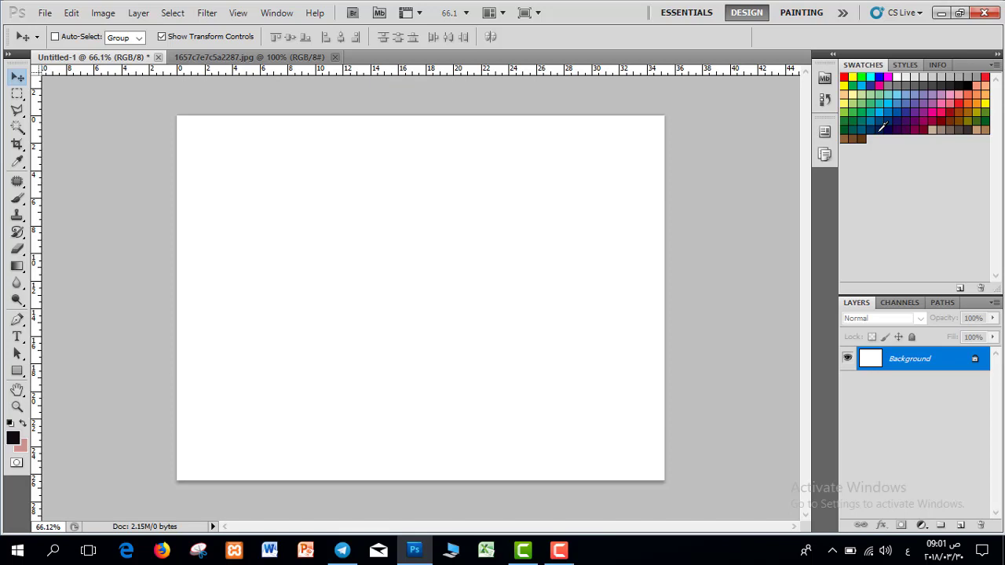
Step: Add a wide text box with the Arabic title "عالم", the first name and "الاحترافي", commit it, and move it down to the canvas center
key("t")
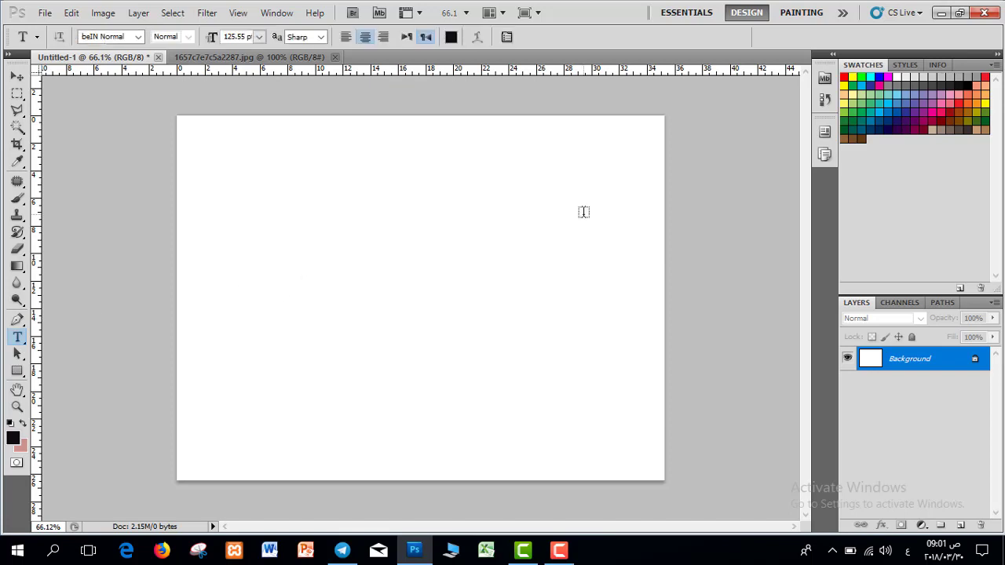
left_click_drag(597, 187, 263, 330)
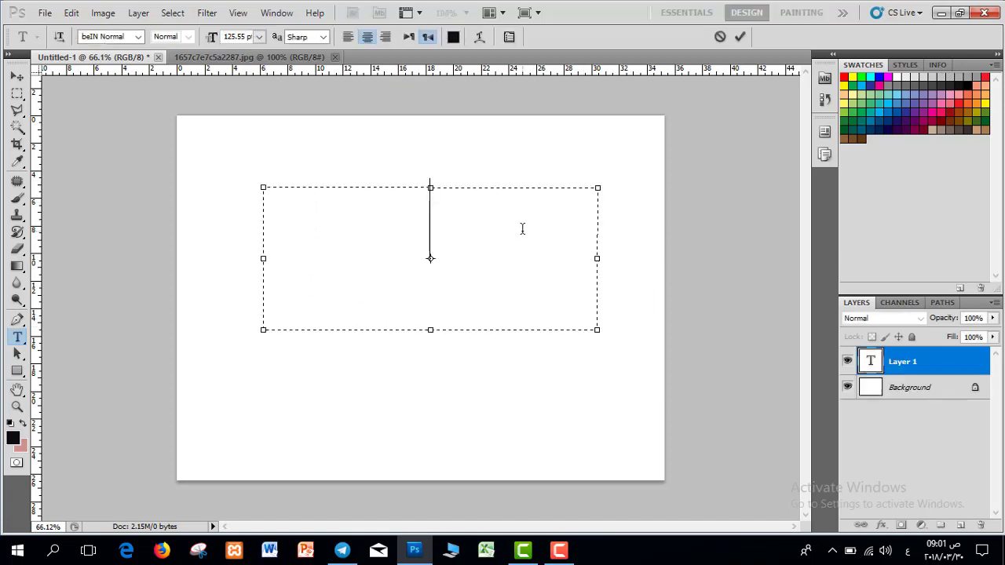
type("عال")
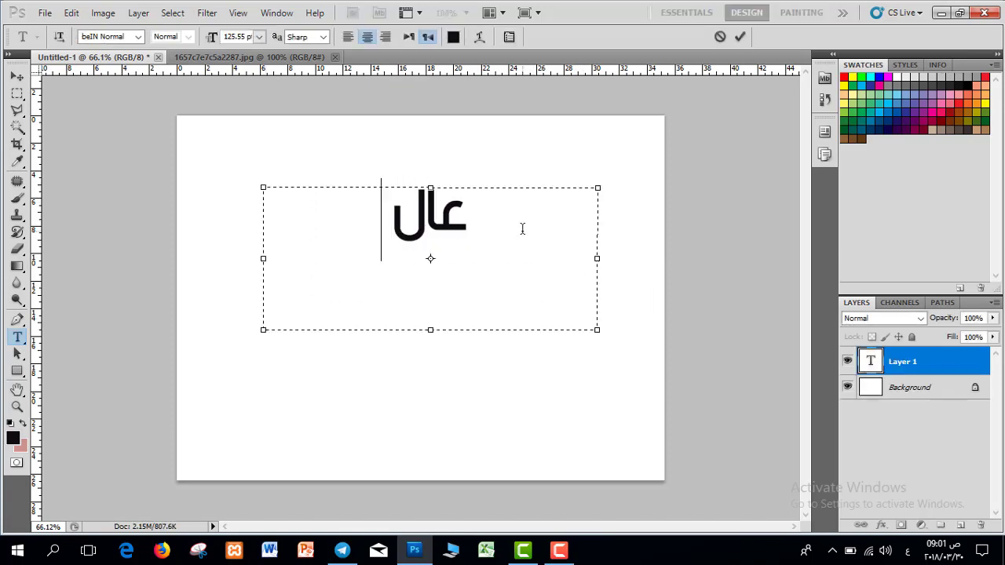
type("م بهاء")
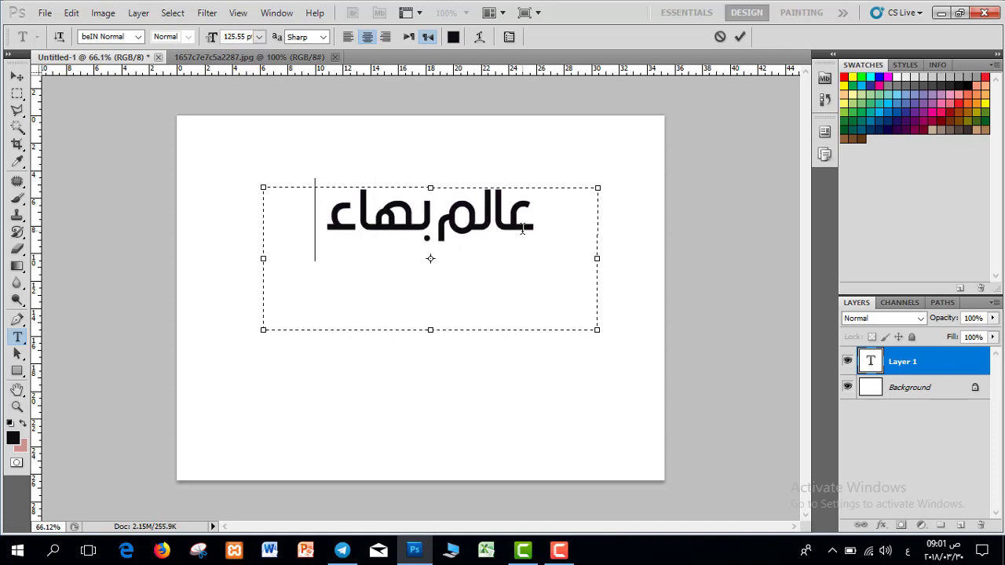
type(" الاحترافي")
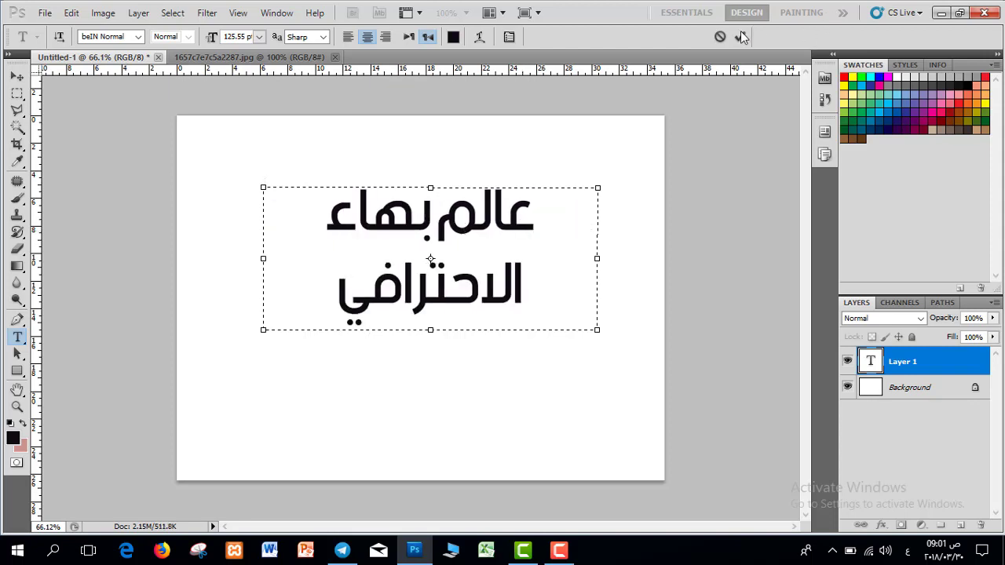
left_click(739, 36)
left_click(17, 79)
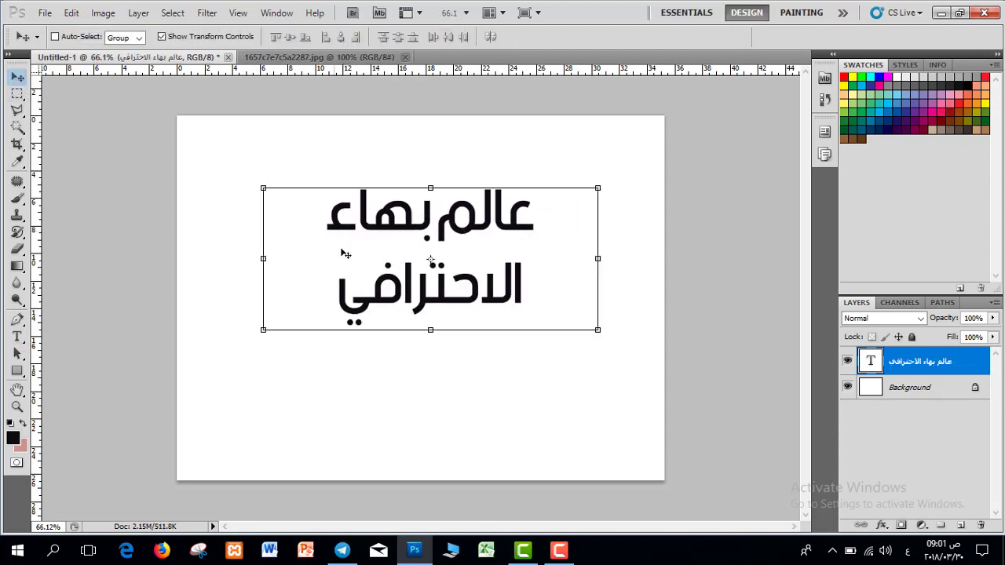
left_click_drag(430, 220, 430, 275)
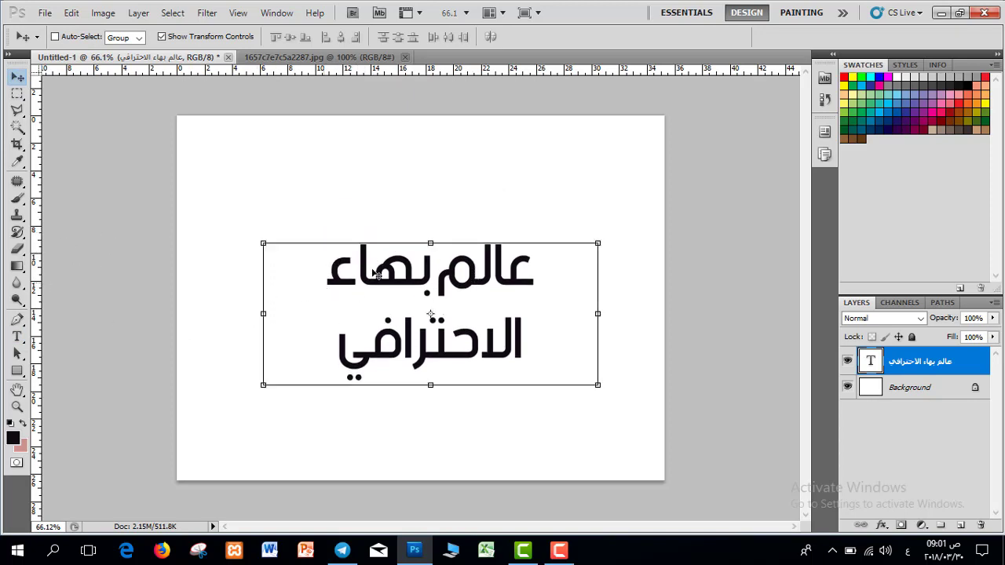
Step: Marquee-select the second word of the text's first line and try to move it upward on its own
left_click(17, 94)
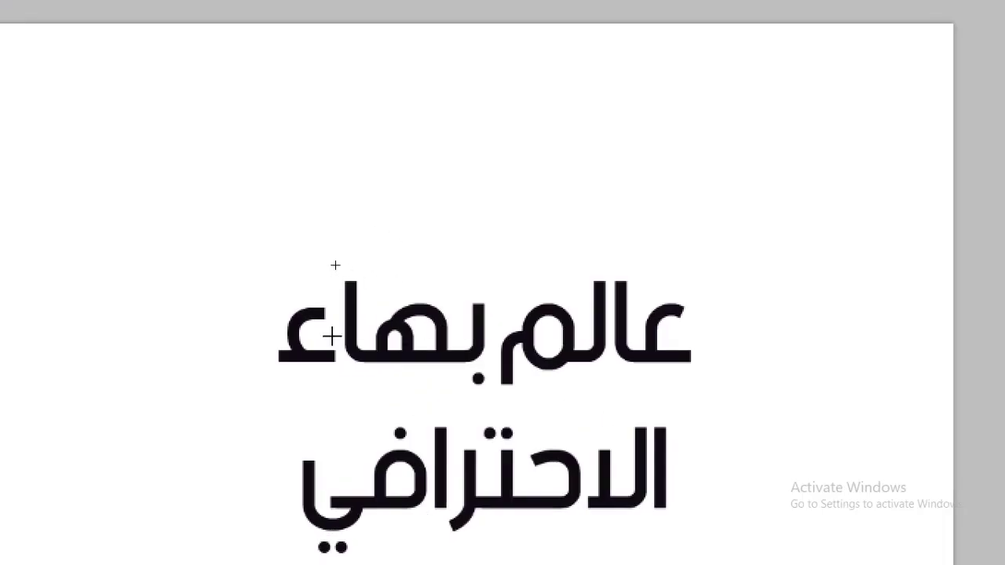
left_click_drag(233, 262, 487, 405)
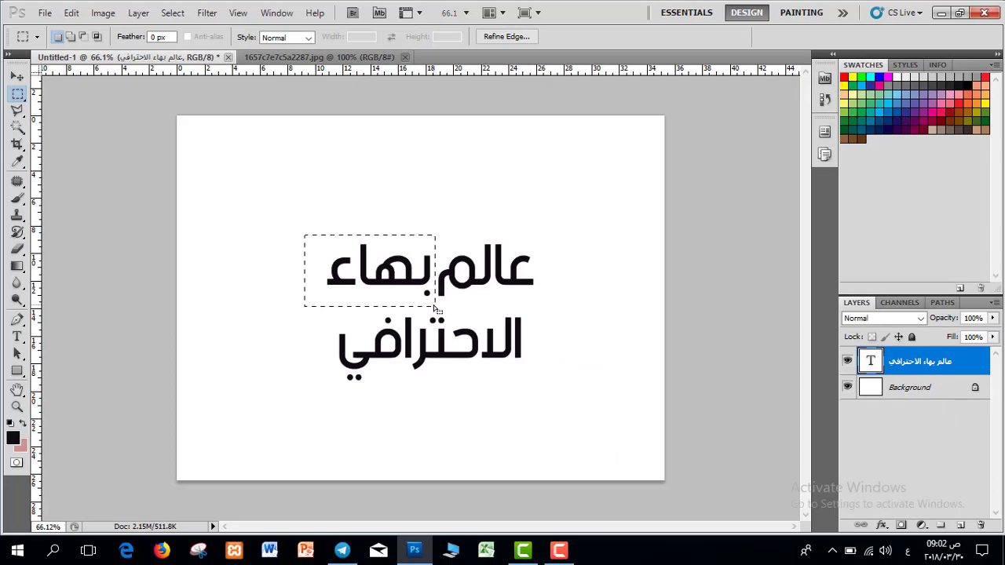
left_click(16, 76)
left_click_drag(349, 250, 352, 222)
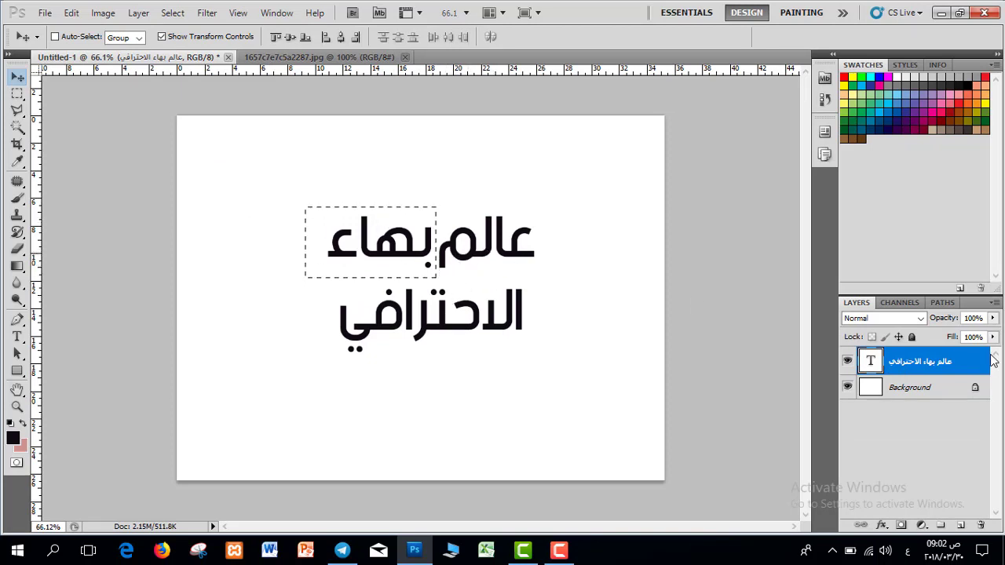
Step: Rasterize the text layer and move the selected second word up and left, clear of the remaining text
right_click(931, 366)
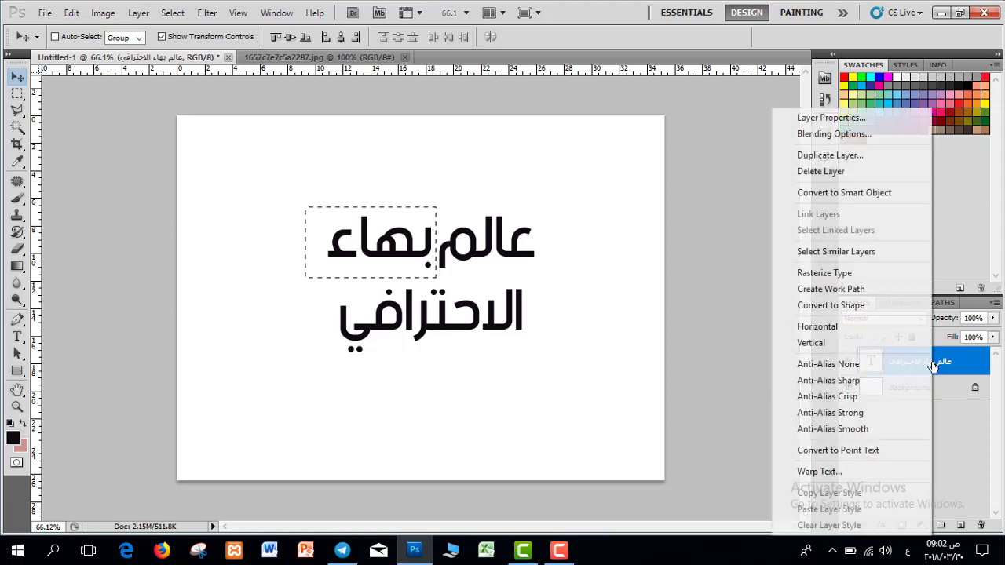
left_click(850, 275)
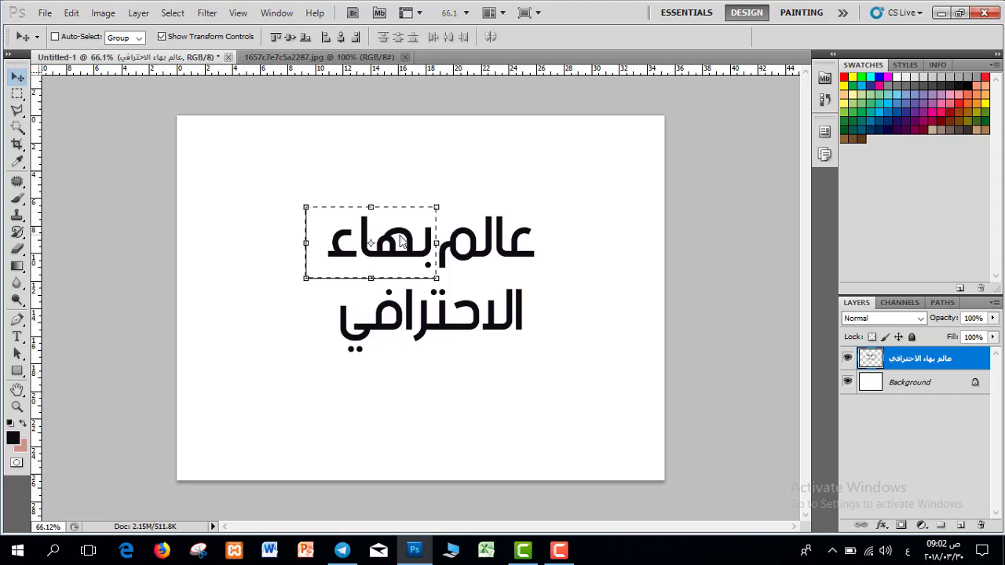
left_click_drag(399, 237, 336, 162)
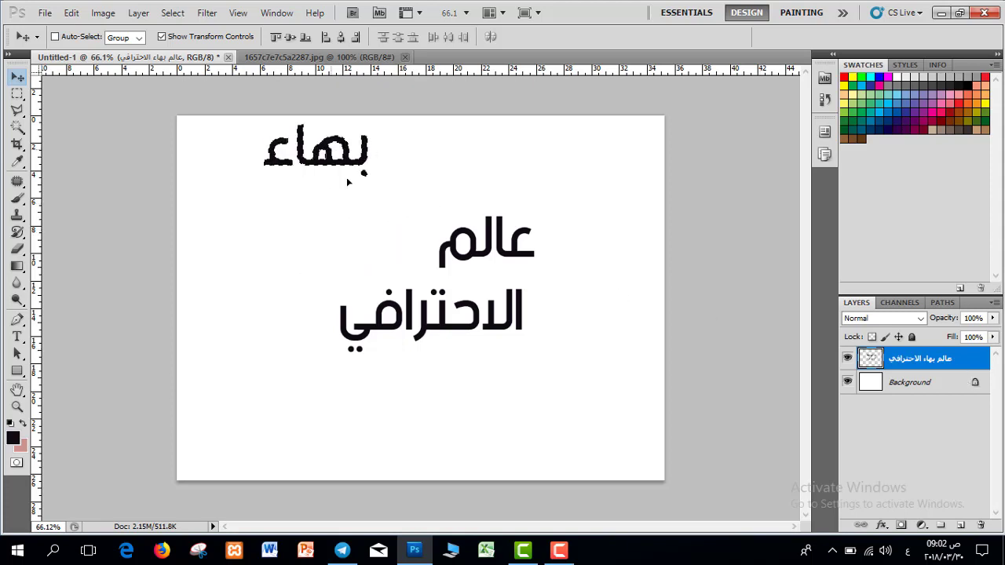
Step: Marquee-select the letters "لم" of "عالم", enlarge them in place, and clear the selection
left_click(17, 95)
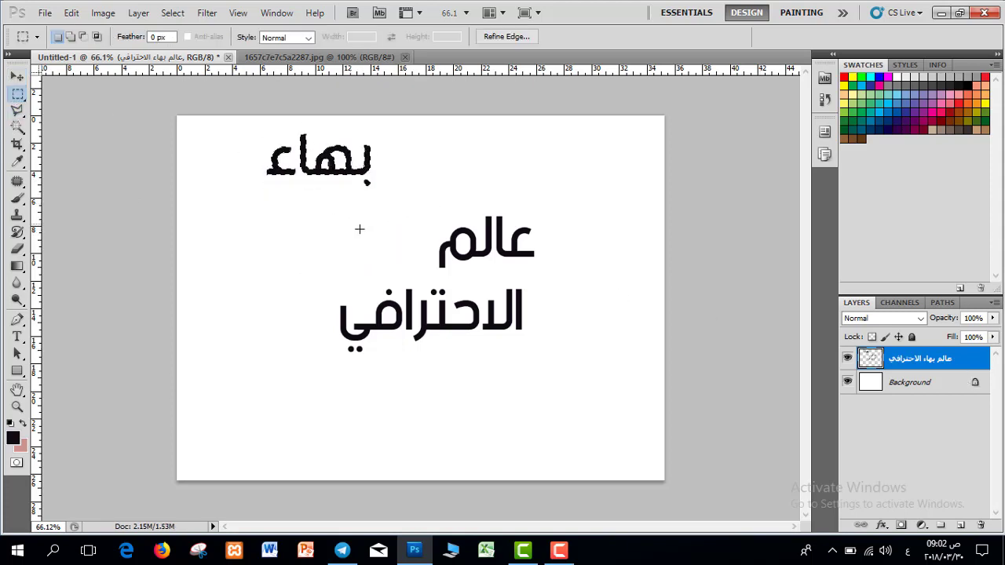
left_click_drag(428, 216, 495, 271)
left_click(17, 77)
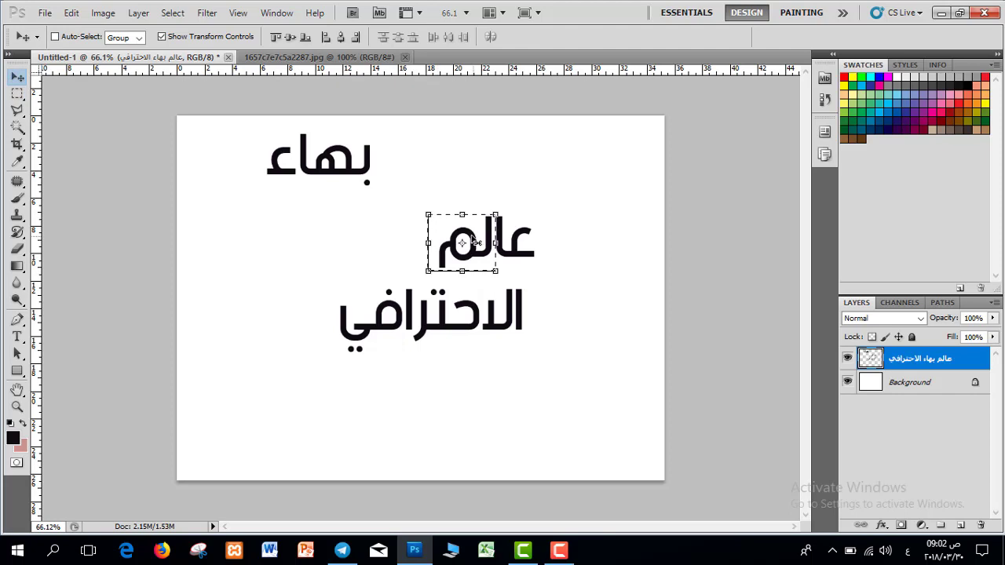
left_click_drag(473, 235, 460, 231)
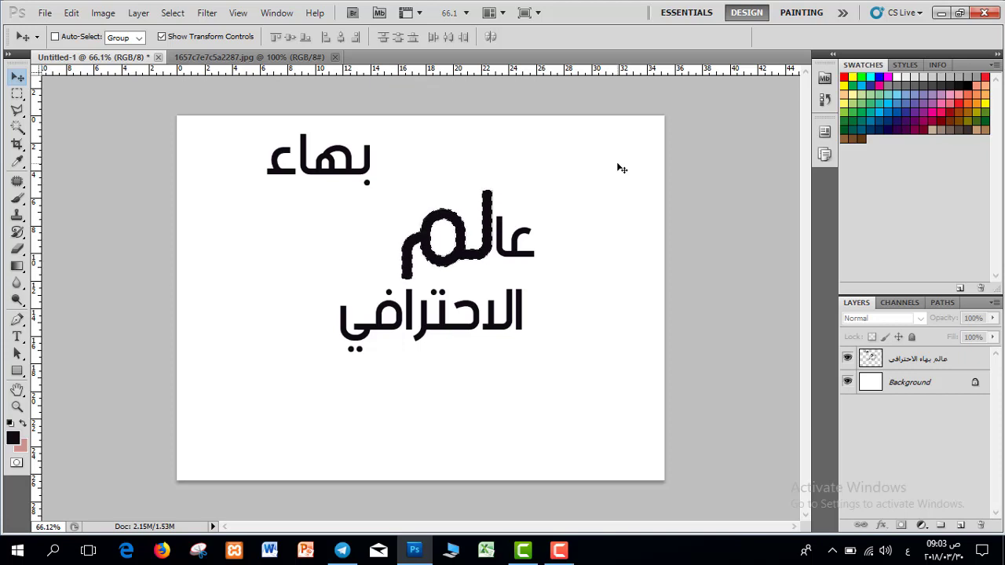
key("ctrl+d")
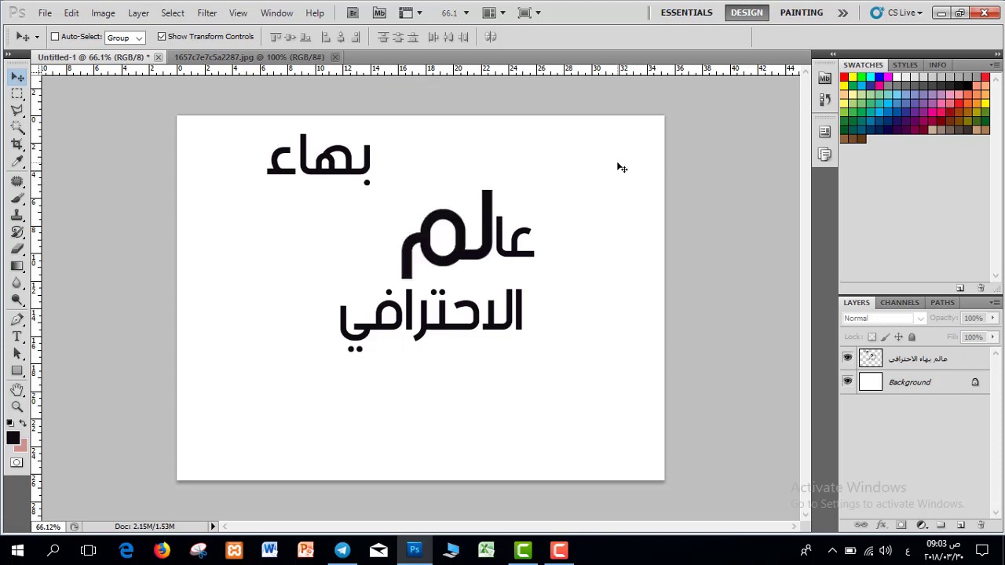
Step: Marquee-select the word "الاحترافي" on the rasterized layer, scale it to 72.33%, and move it up directly beneath "عالم"
left_click(16, 93)
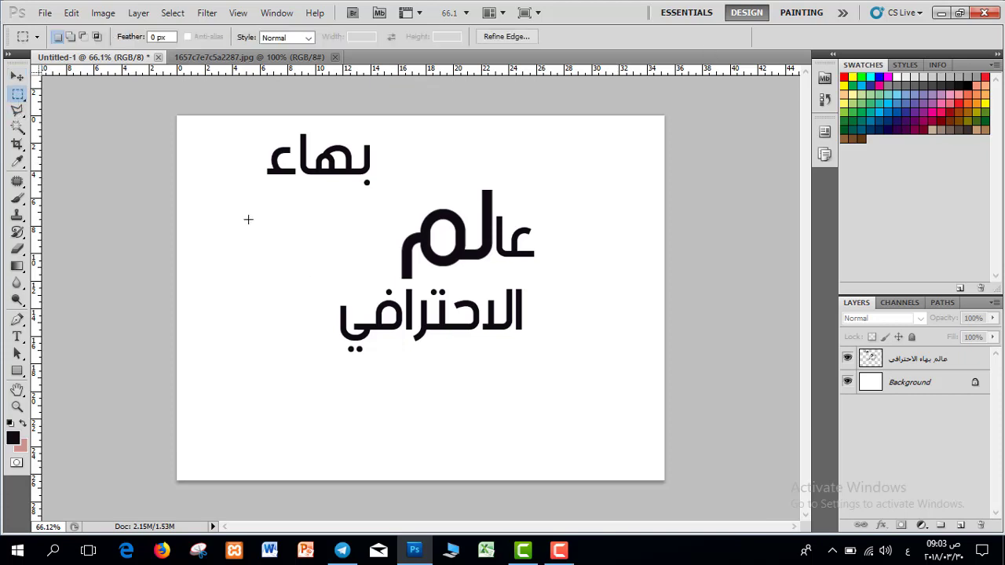
left_click_drag(524, 306, 545, 283)
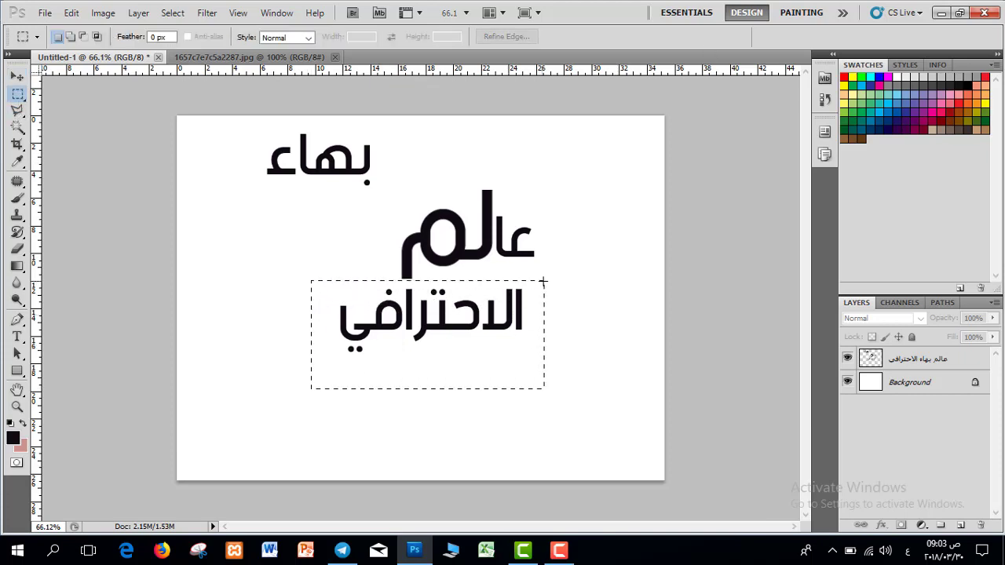
left_click(21, 76)
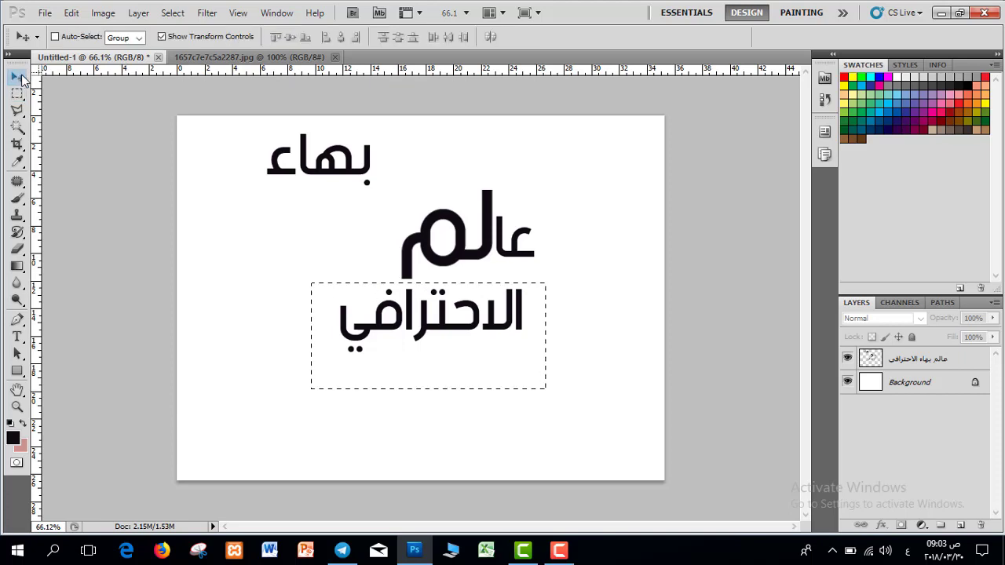
left_click(934, 361)
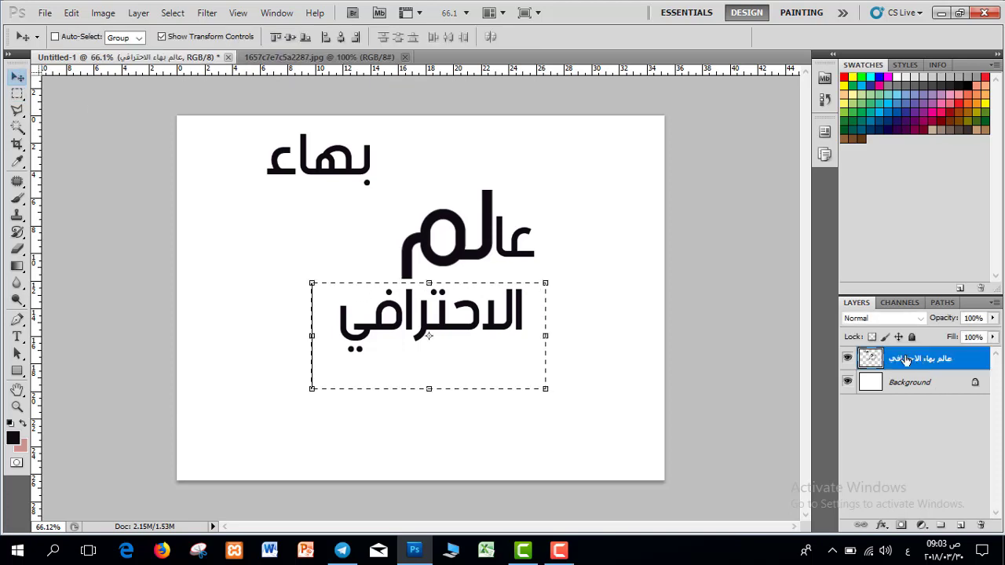
left_click_drag(312, 388, 377, 358)
left_click_drag(481, 318, 474, 302)
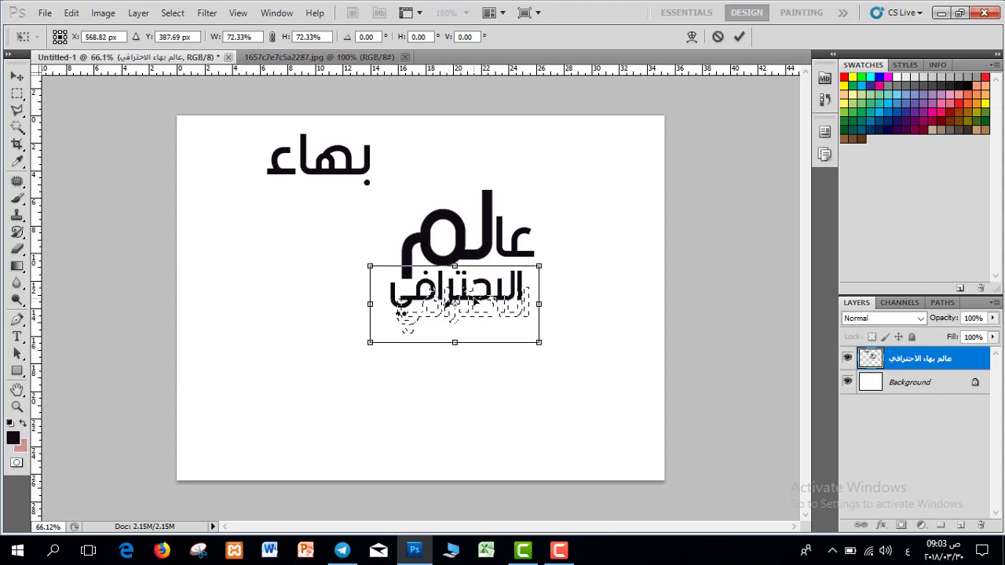
left_click(740, 37)
left_click(554, 321)
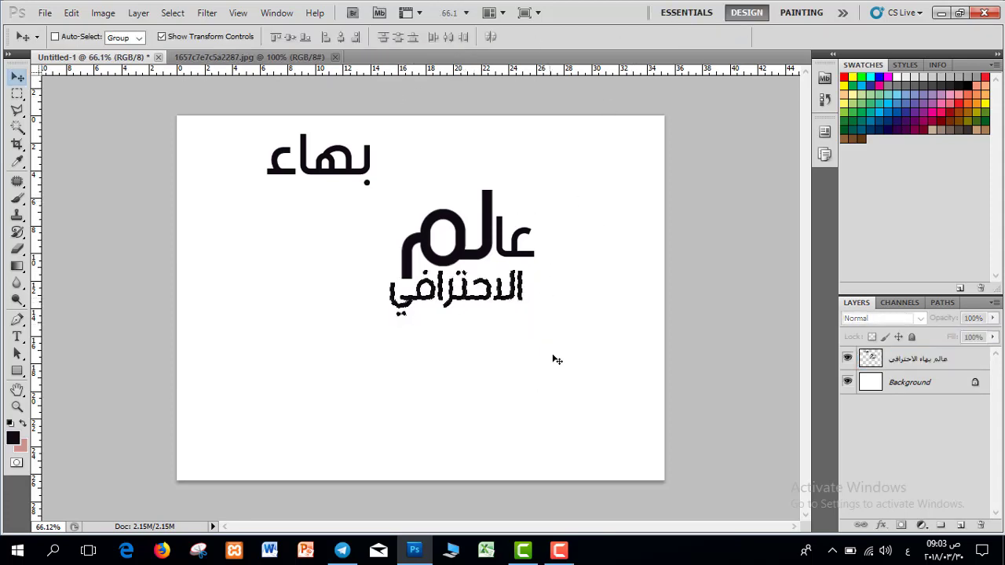